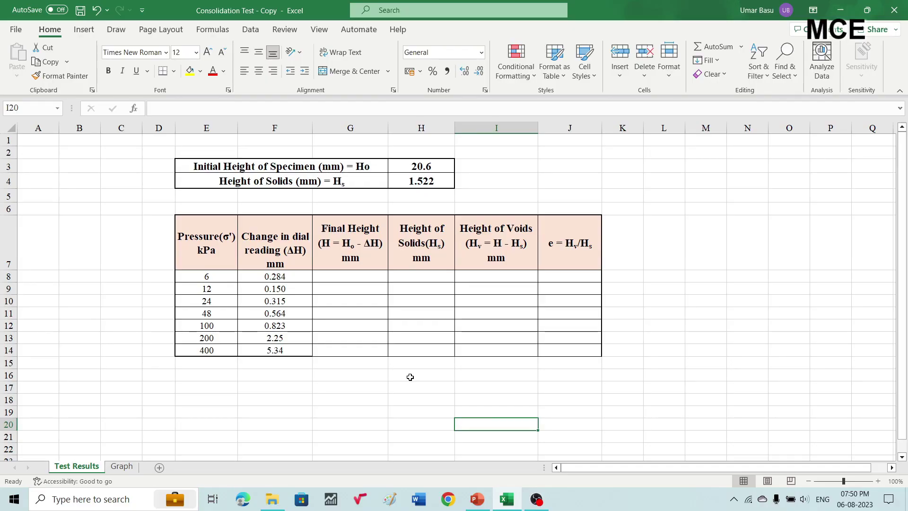
left_click(411, 377)
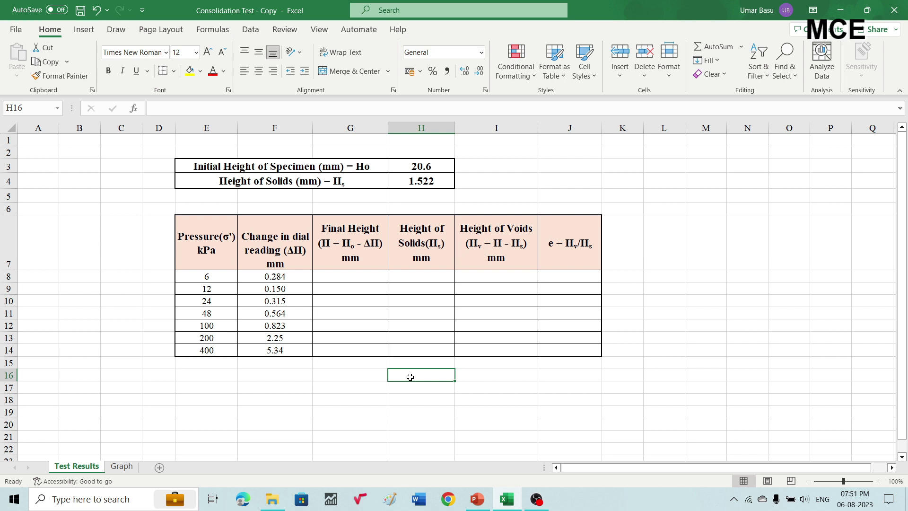
left_click(211, 243)
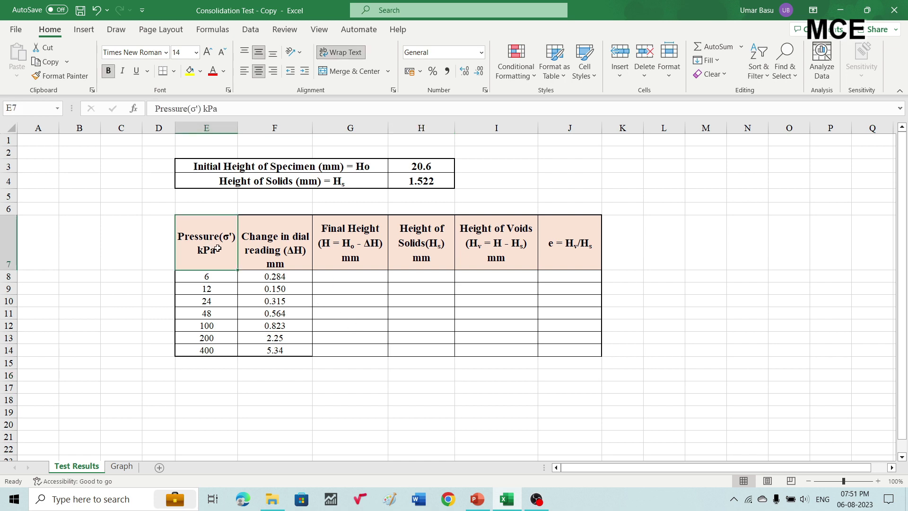
left_click(267, 250)
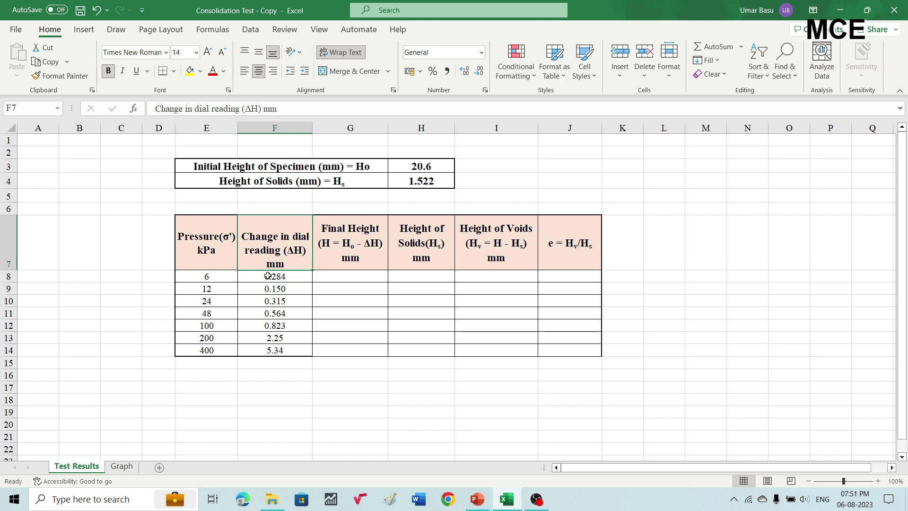
Step: Calculate the final height for the 6 kPa row in G8 with the formula =H3-F8
left_click(335, 275)
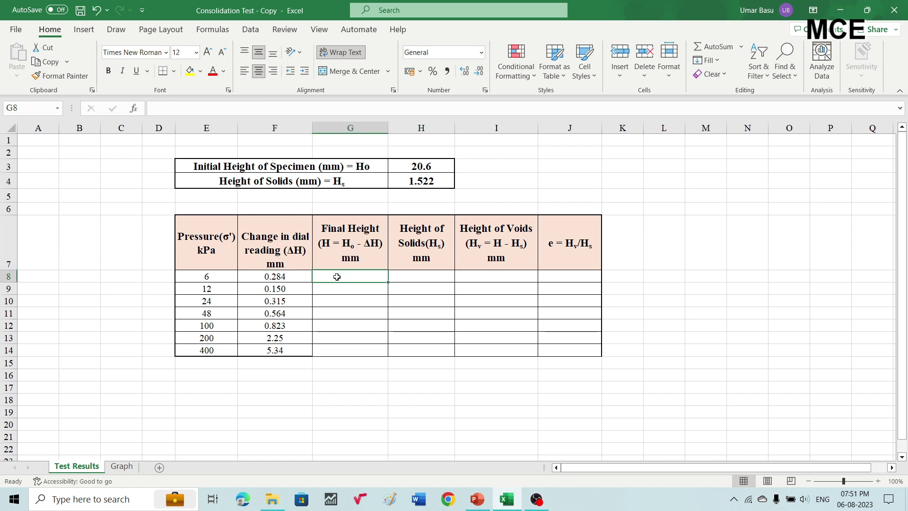
type("=")
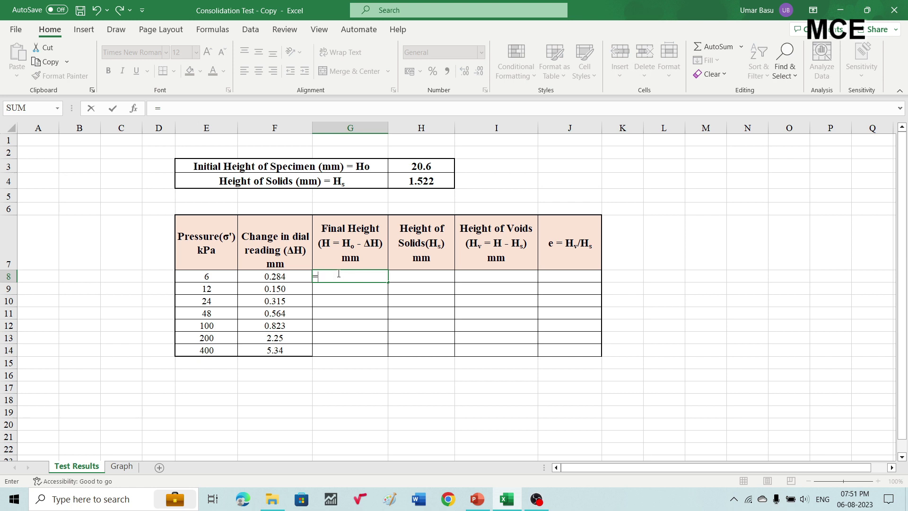
left_click(416, 166)
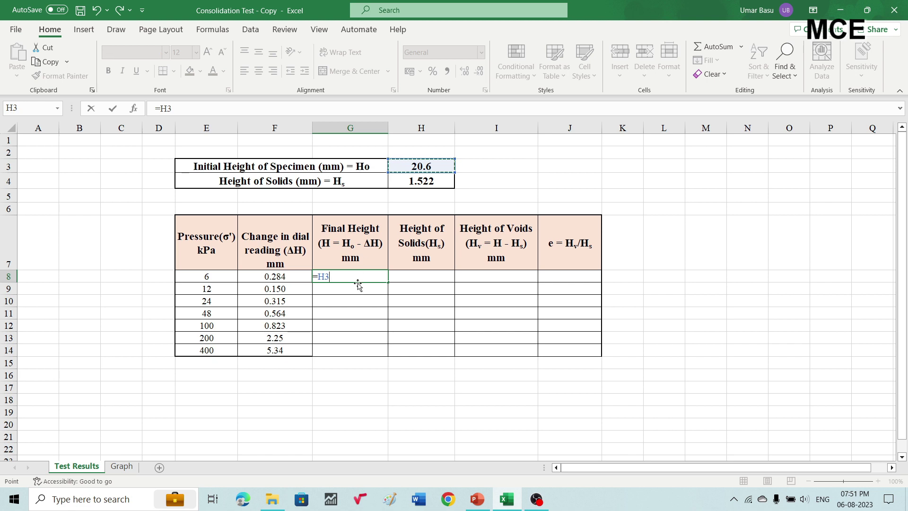
type("-")
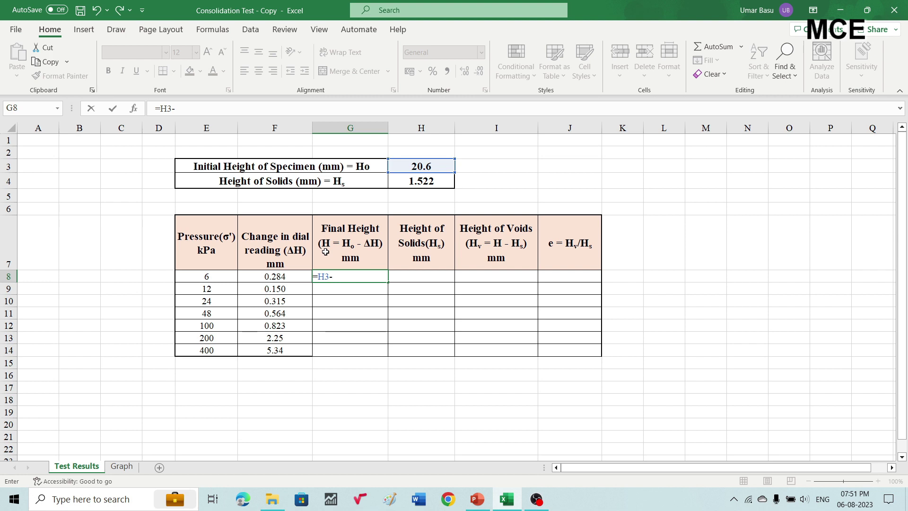
left_click(282, 277)
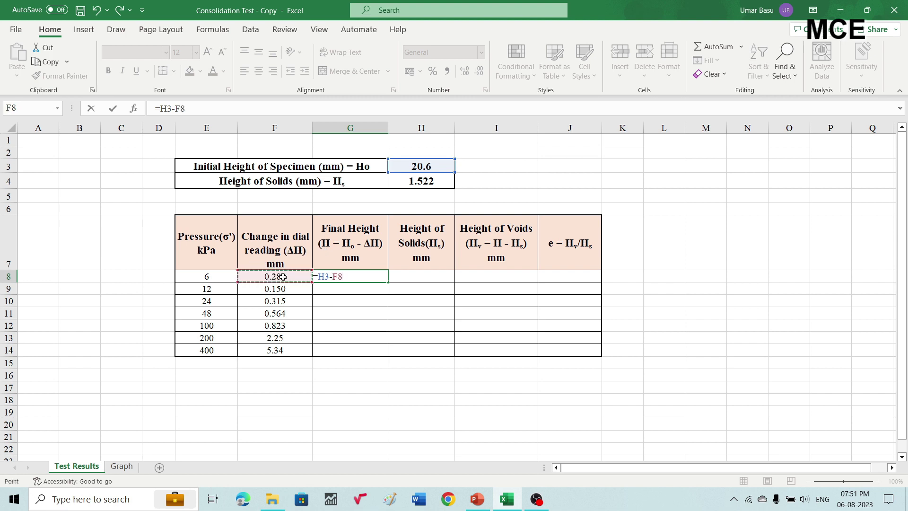
key("Return")
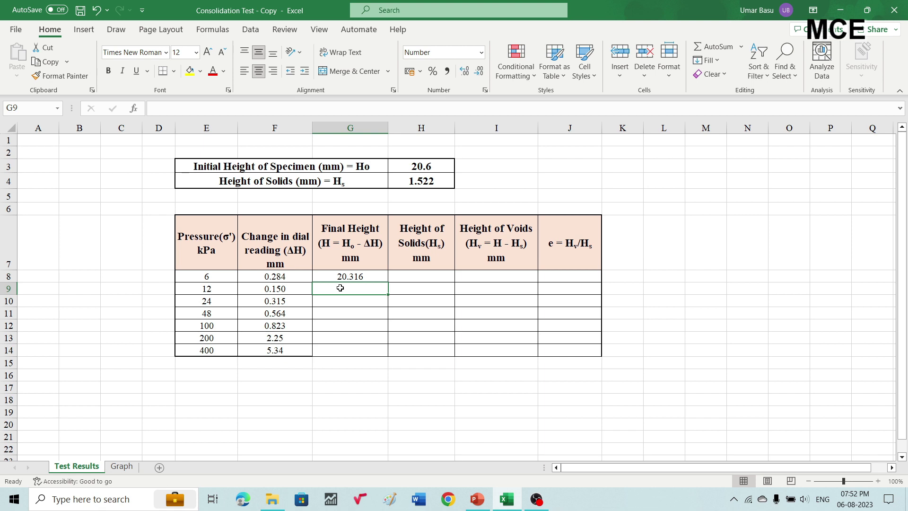
Step: Calculate the 12 kPa final height in G9 with =G8-F9 and fill the formula down to G14
type("=")
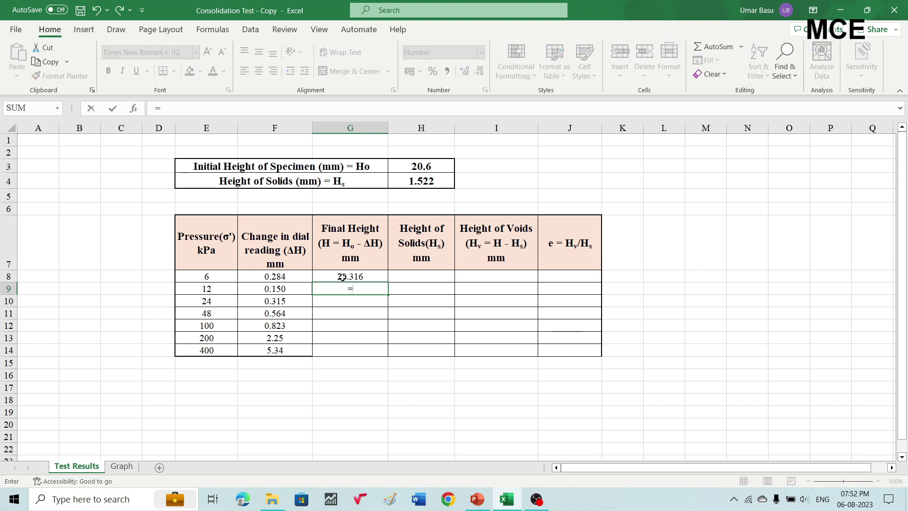
left_click(342, 277)
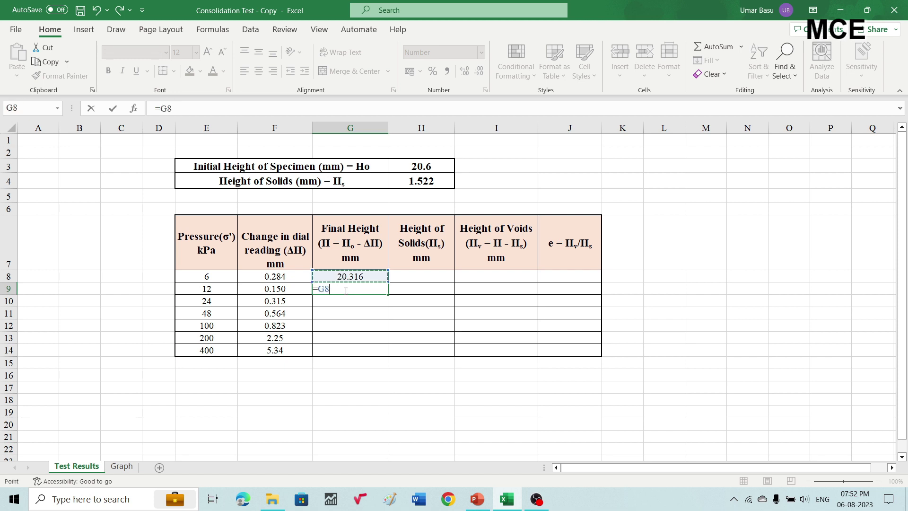
type("-")
left_click(280, 288)
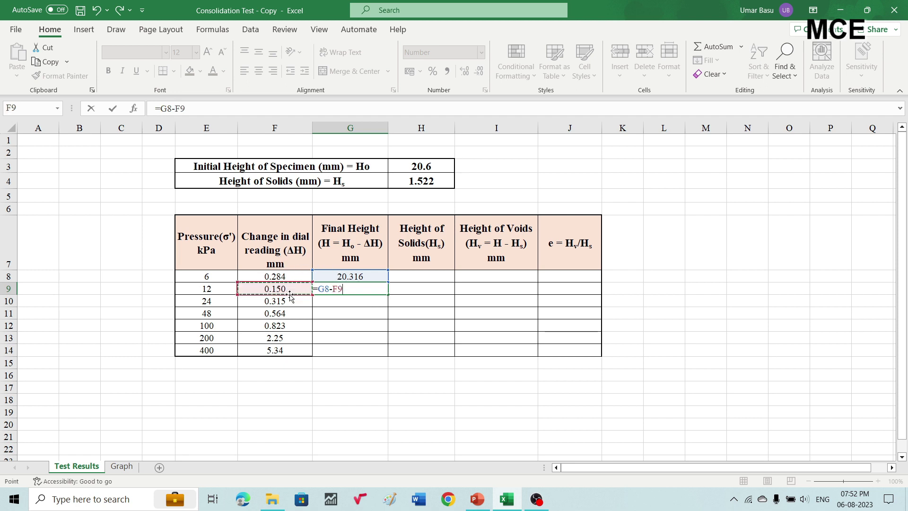
key("Return")
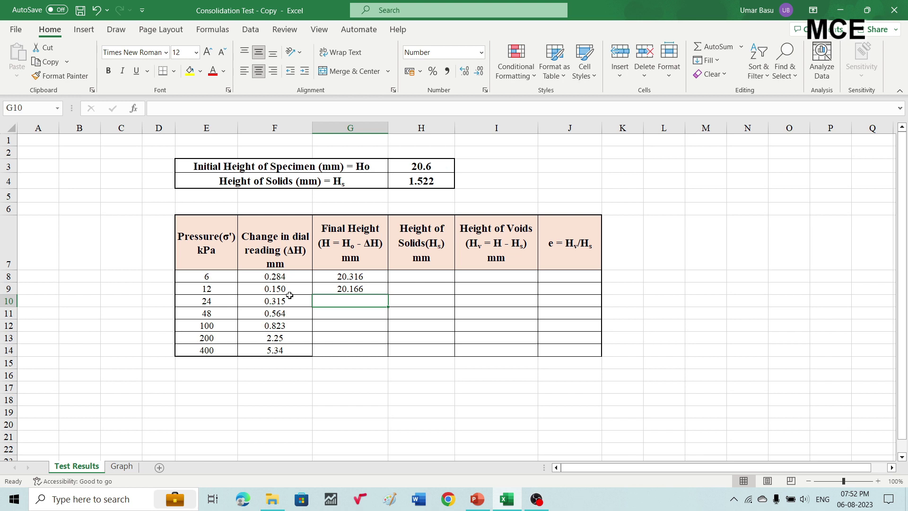
left_click(350, 290)
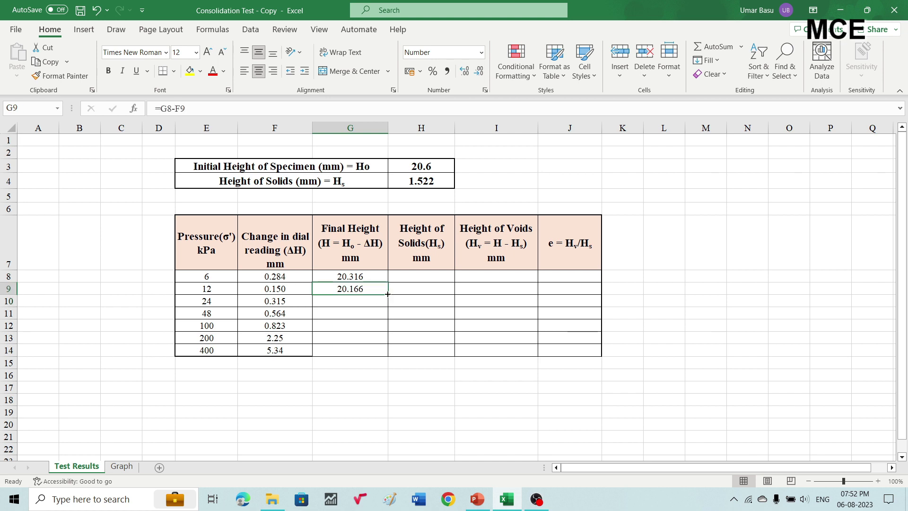
left_click_drag(388, 300, 385, 355)
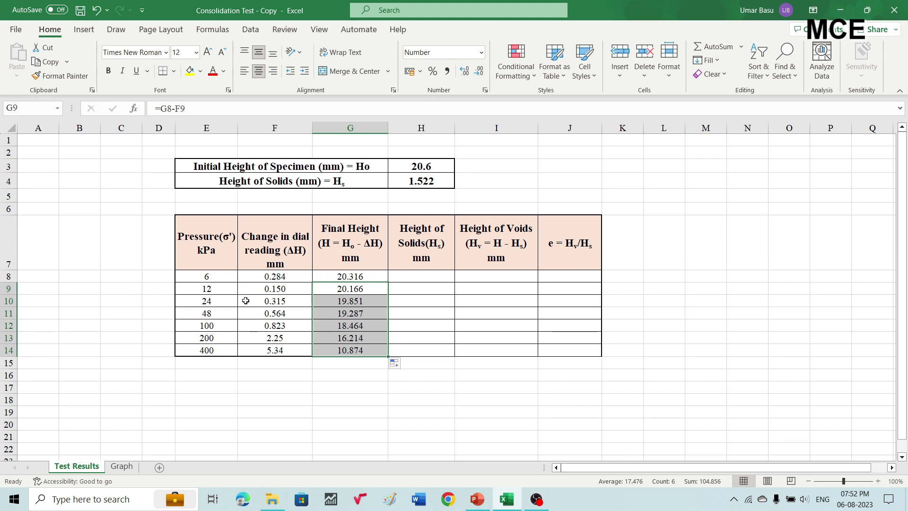
Step: Enter =1.522 as the height of solids in H8 and fill it down to H14
left_click(418, 275)
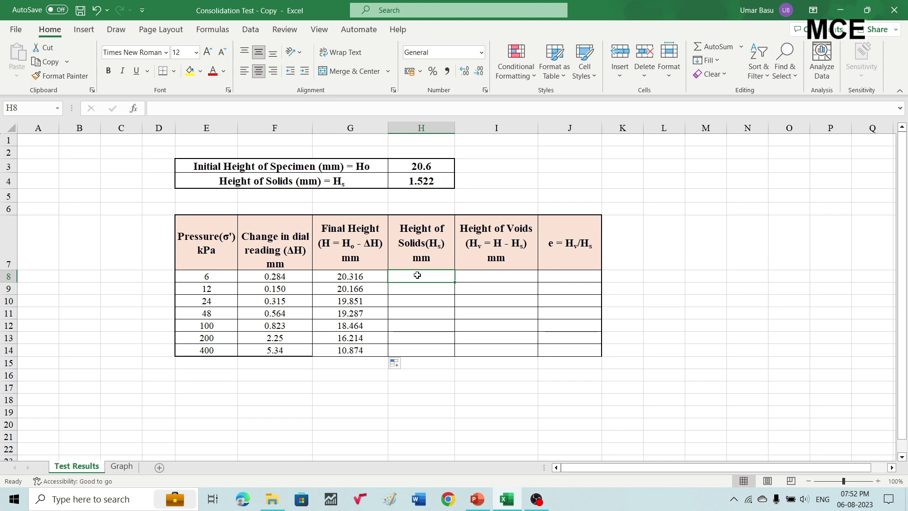
type("=1")
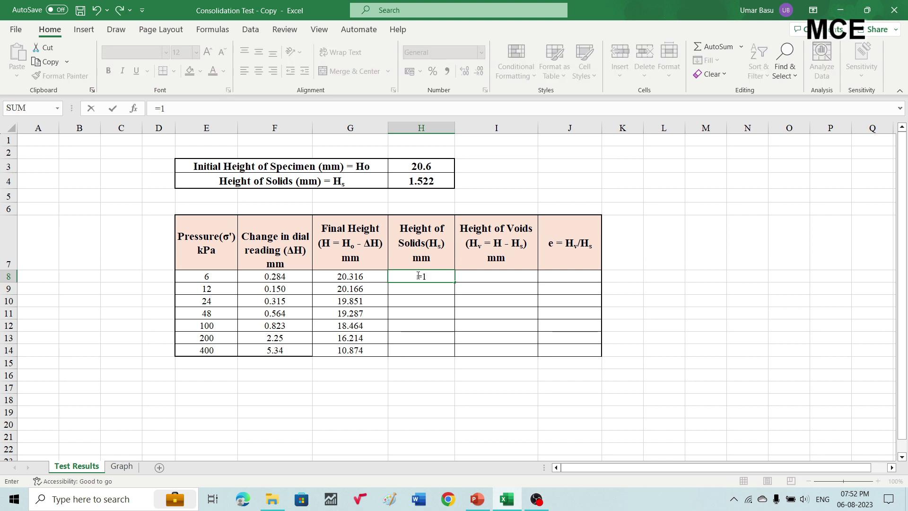
type(".522")
key("Return")
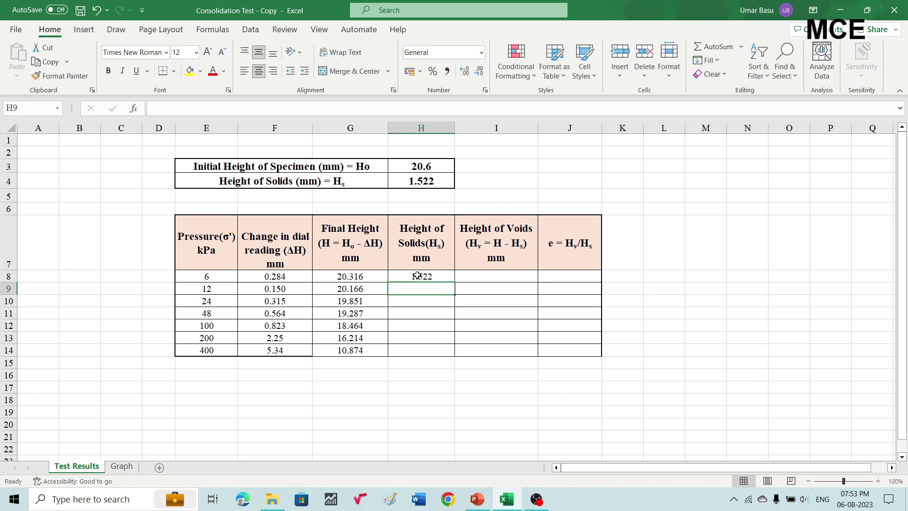
left_click(422, 276)
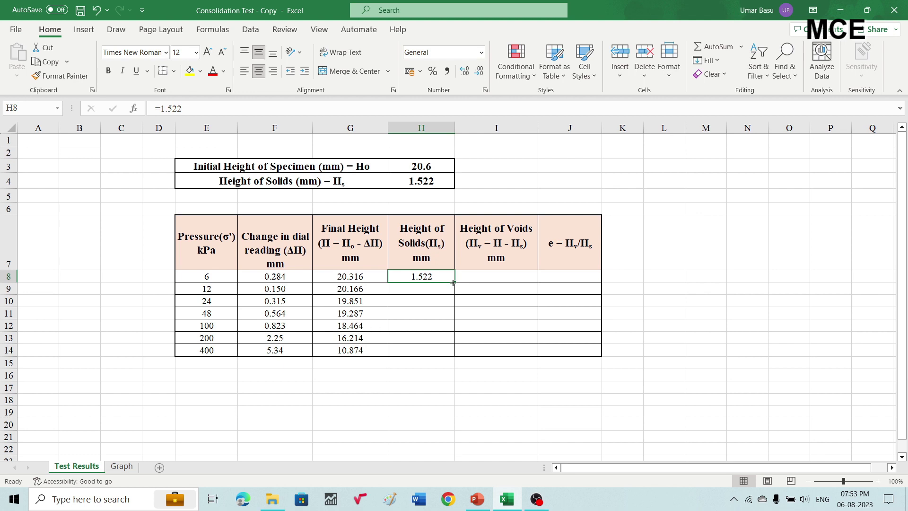
left_click_drag(453, 283, 454, 356)
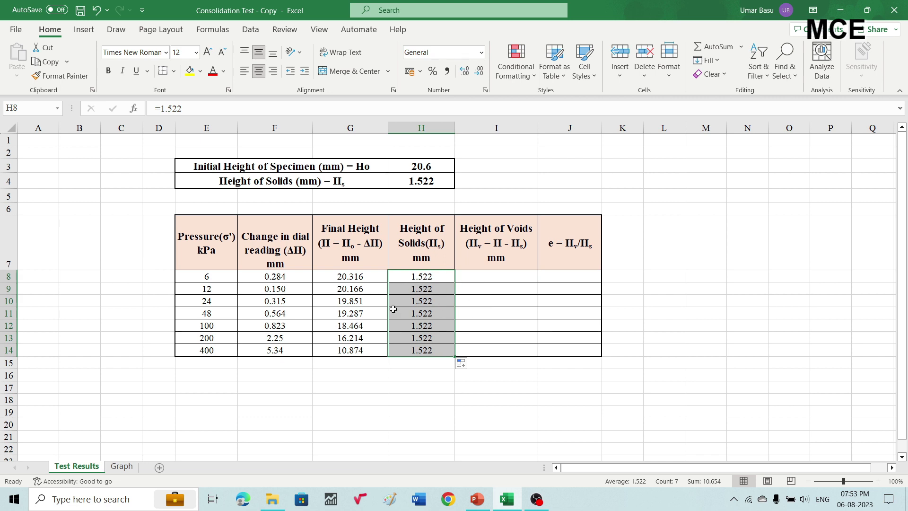
Step: Calculate the height of voids in I8 with =G8-H8 and fill the formula down to I14
left_click(495, 278)
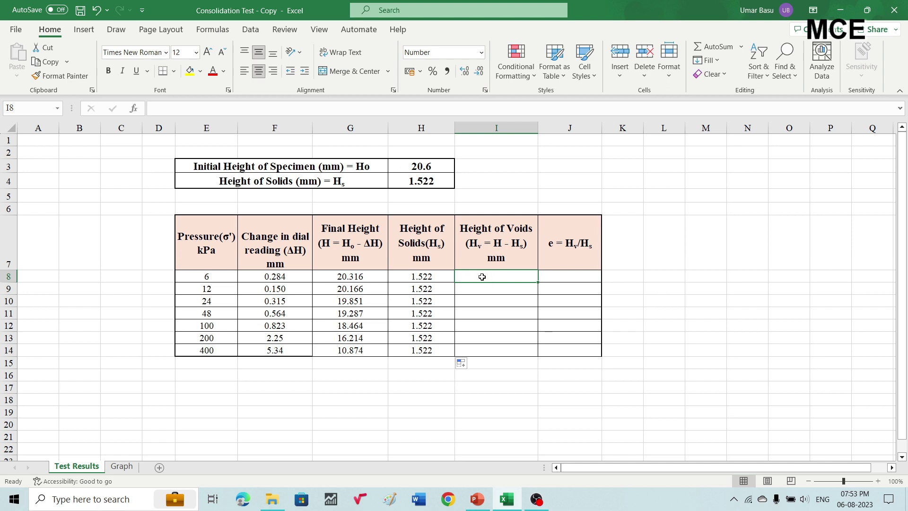
type("=")
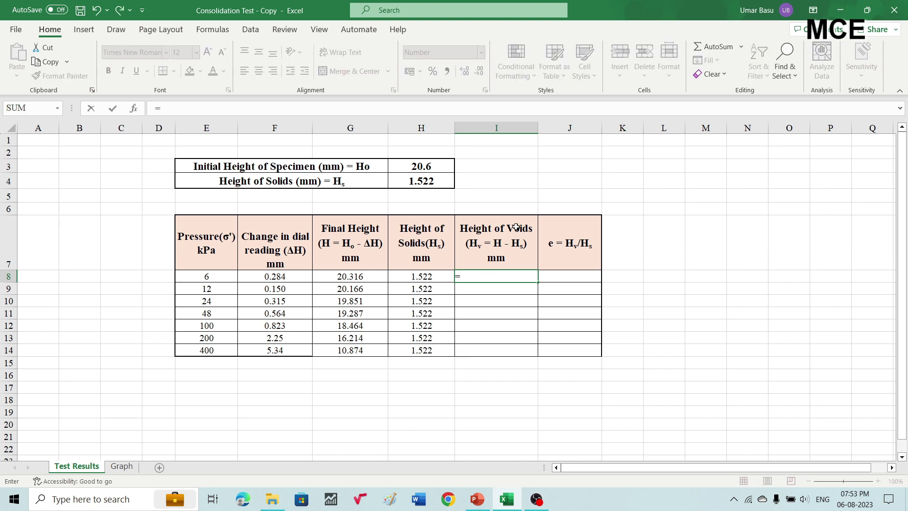
left_click(360, 277)
type("-")
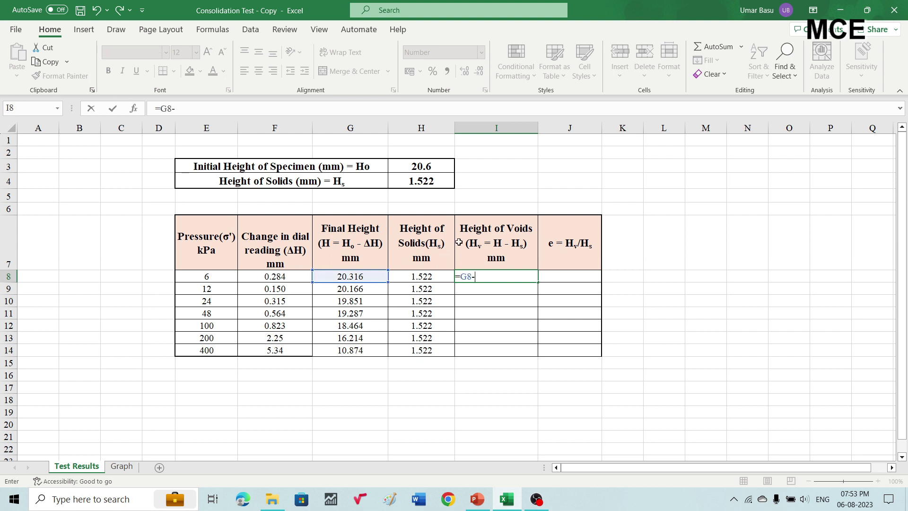
left_click(425, 278)
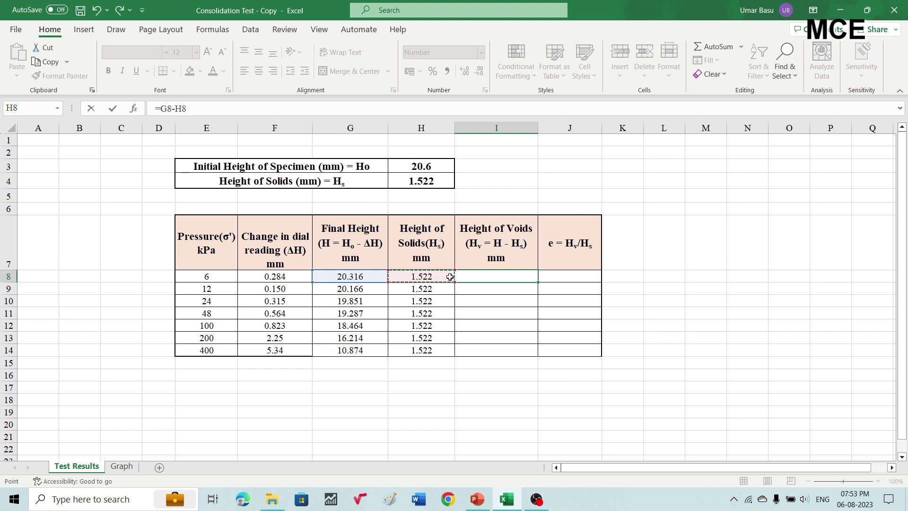
key("Return")
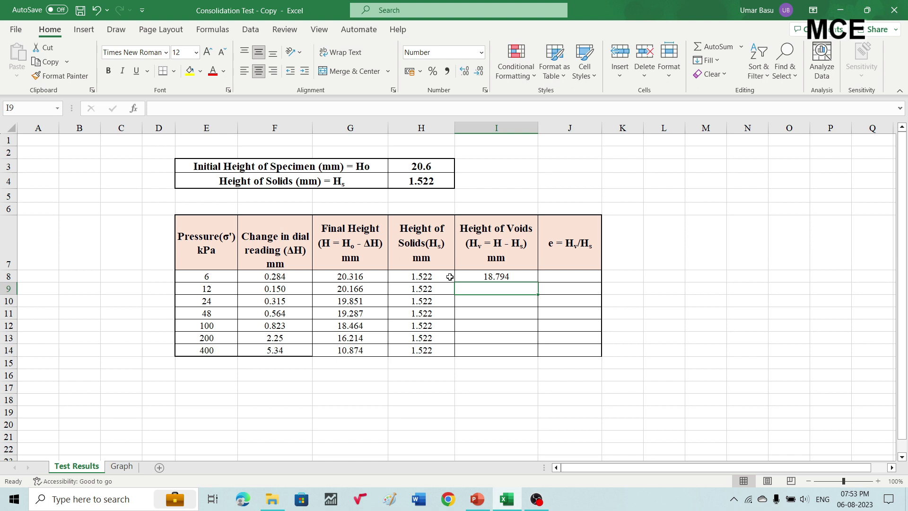
left_click(481, 276)
left_click_drag(538, 282, 533, 351)
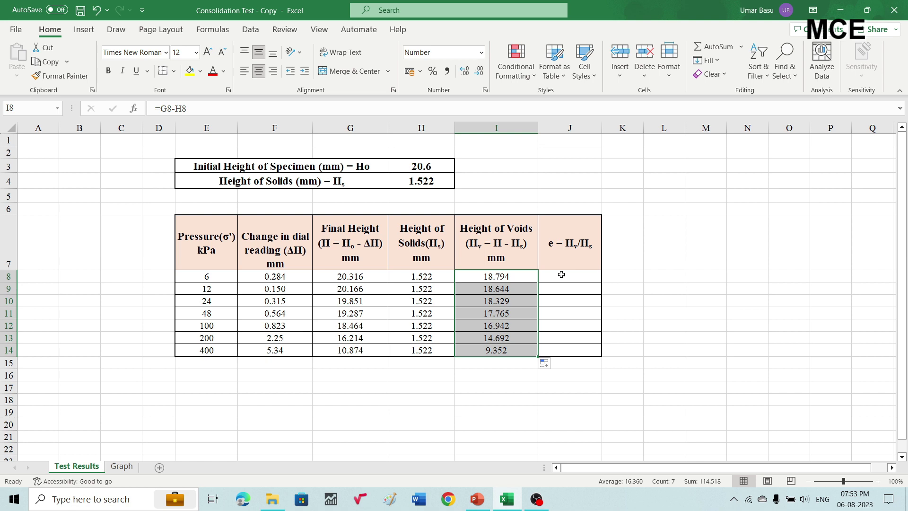
Step: Calculate the void ratio in J8 with =I8/H8 and fill the formula down to J14
left_click(562, 275)
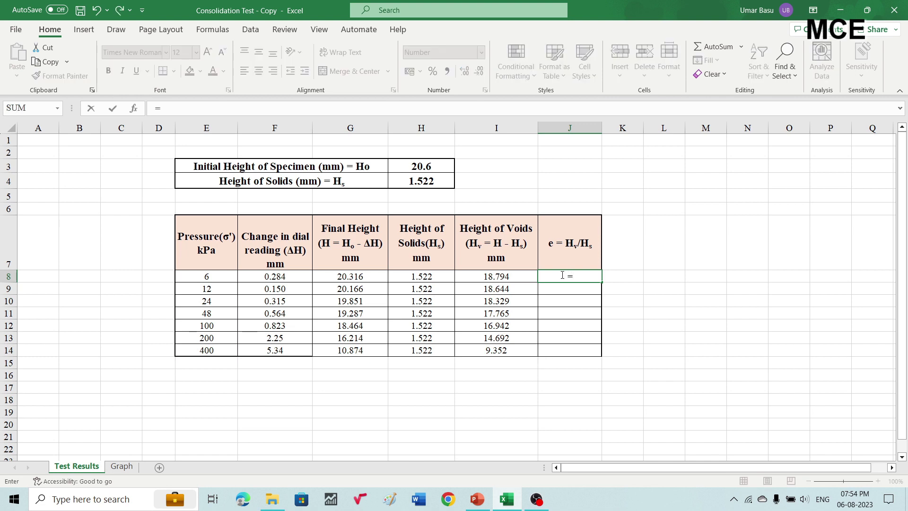
left_click(499, 276)
type("/")
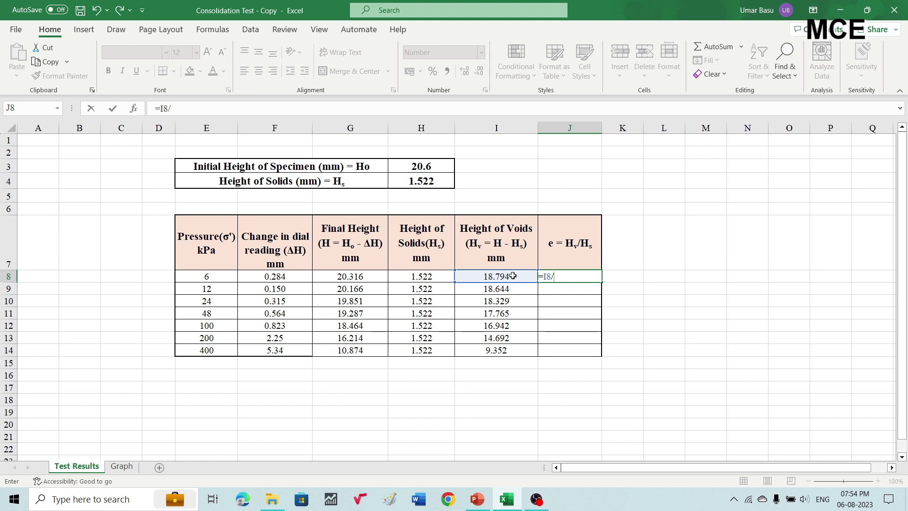
left_click(418, 277)
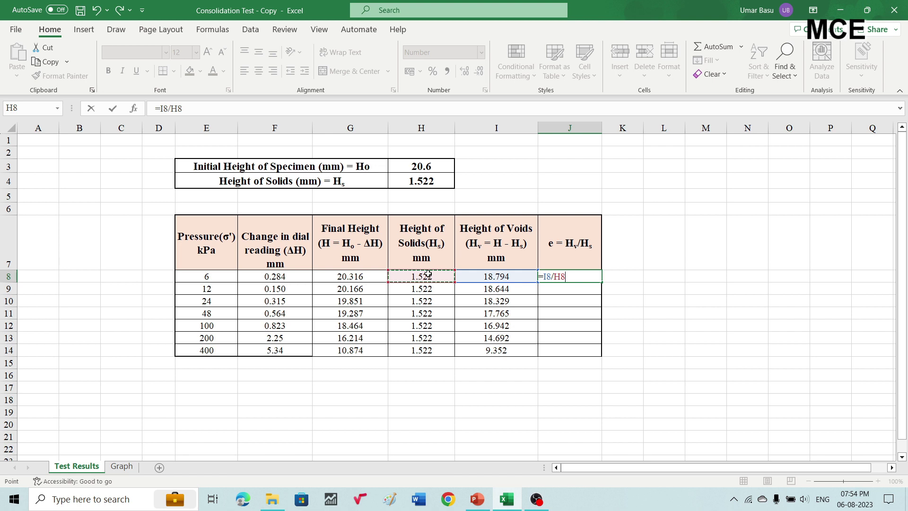
key("Return")
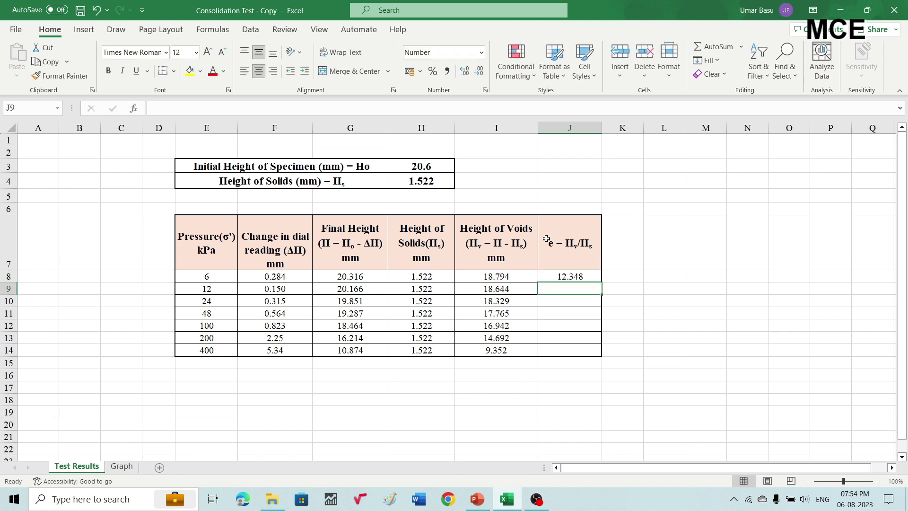
left_click(577, 277)
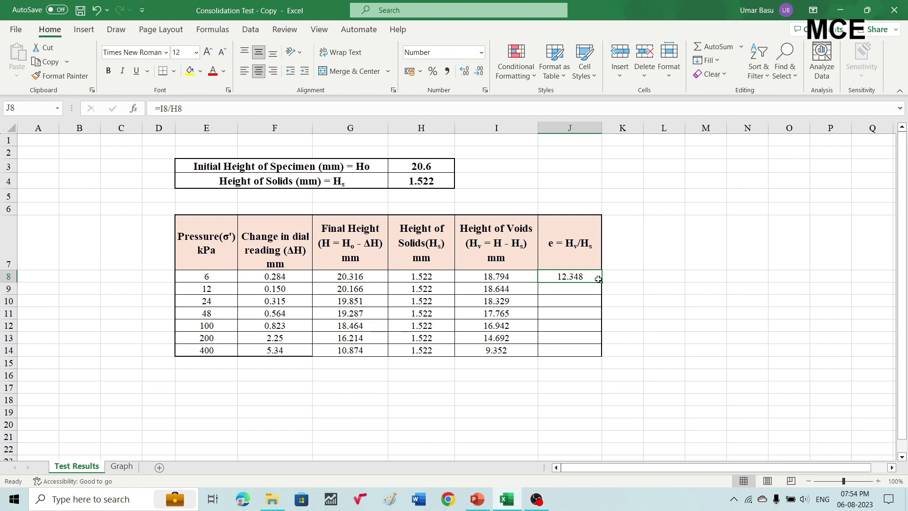
left_click_drag(601, 282, 597, 356)
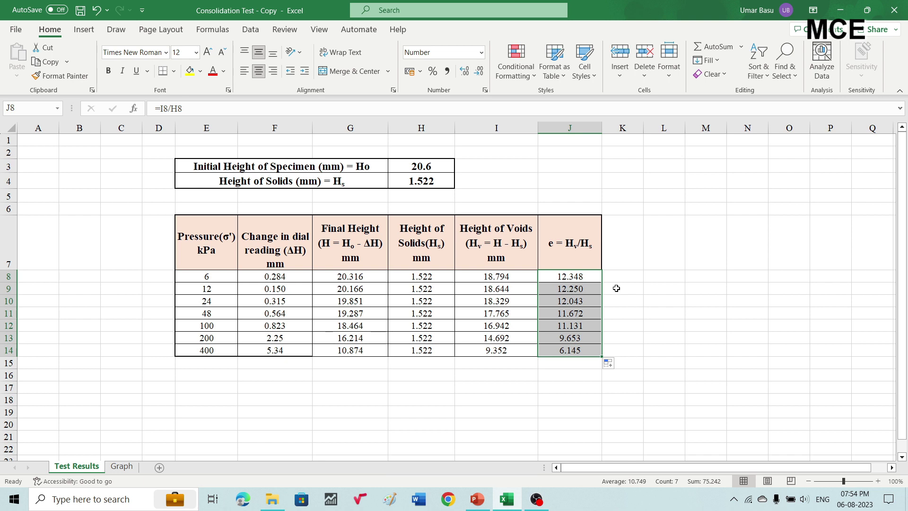
left_click(657, 316)
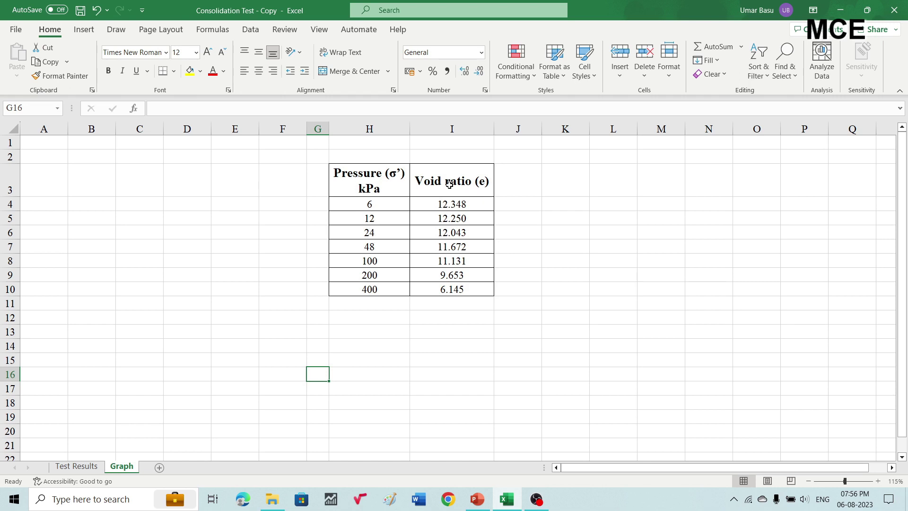
Step: Insert a scatter chart with straight lines and markers from the pressure and void ratio values in H4:I10
left_click(453, 344)
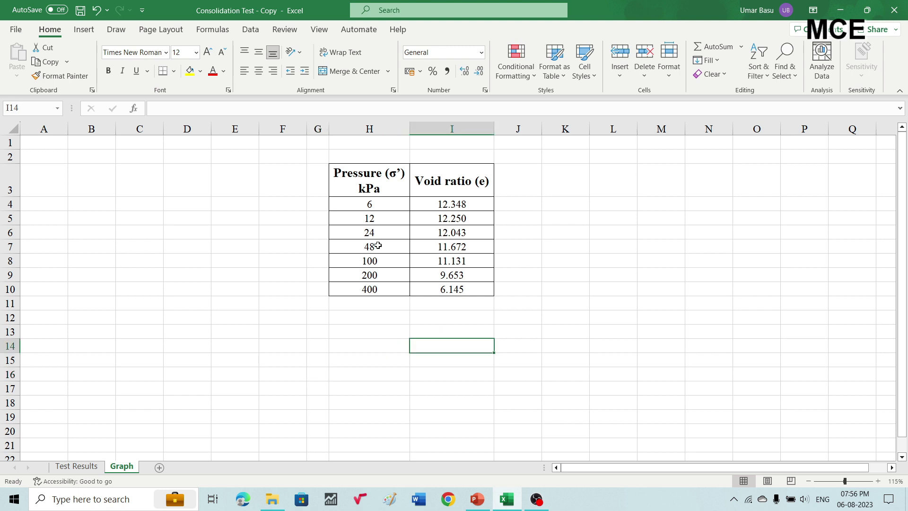
left_click_drag(350, 204, 440, 290)
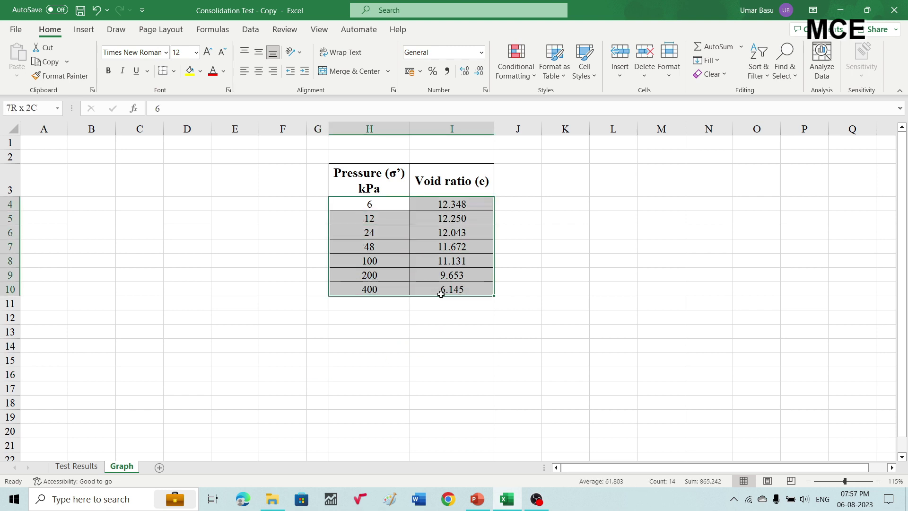
left_click(78, 31)
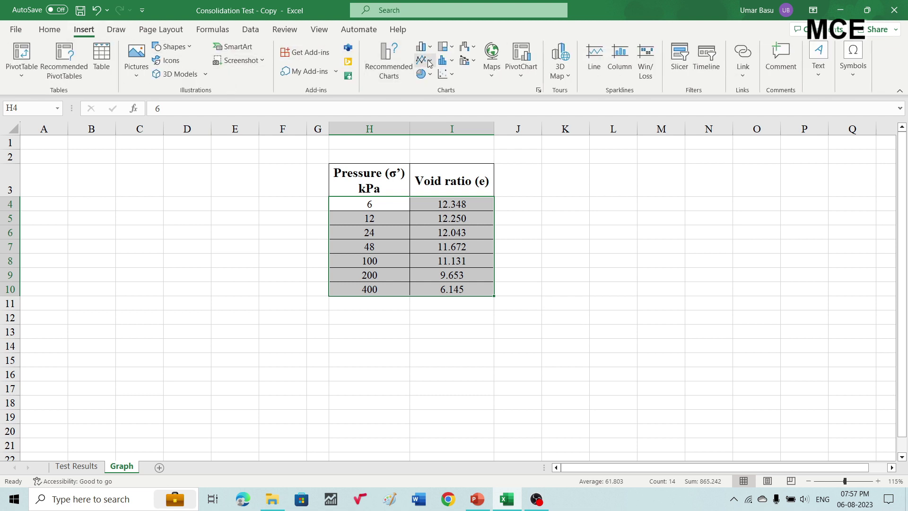
left_click(447, 74)
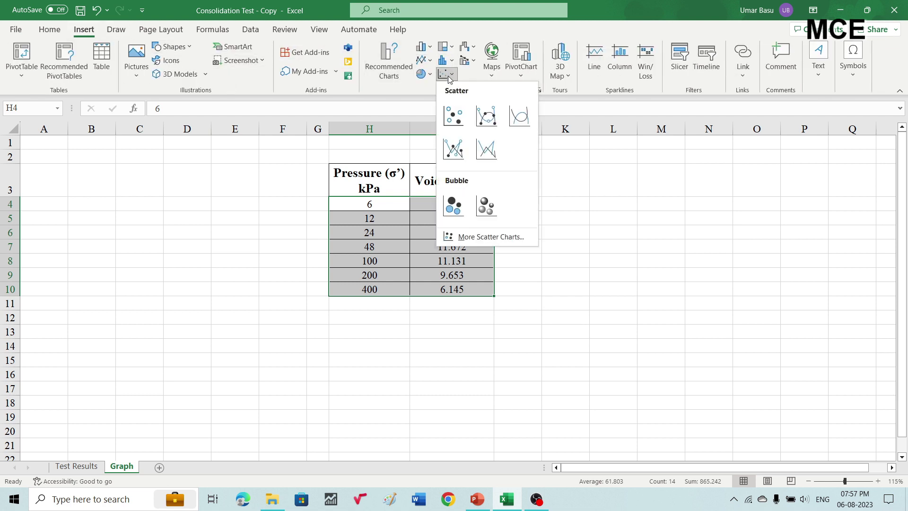
left_click(456, 156)
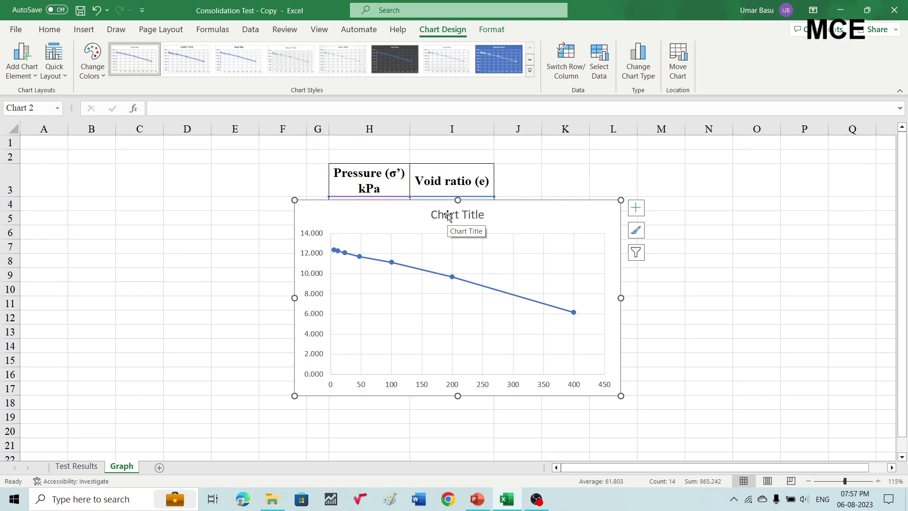
Step: Delete the chart title and add axis titles to the scatter chart
left_click(475, 215)
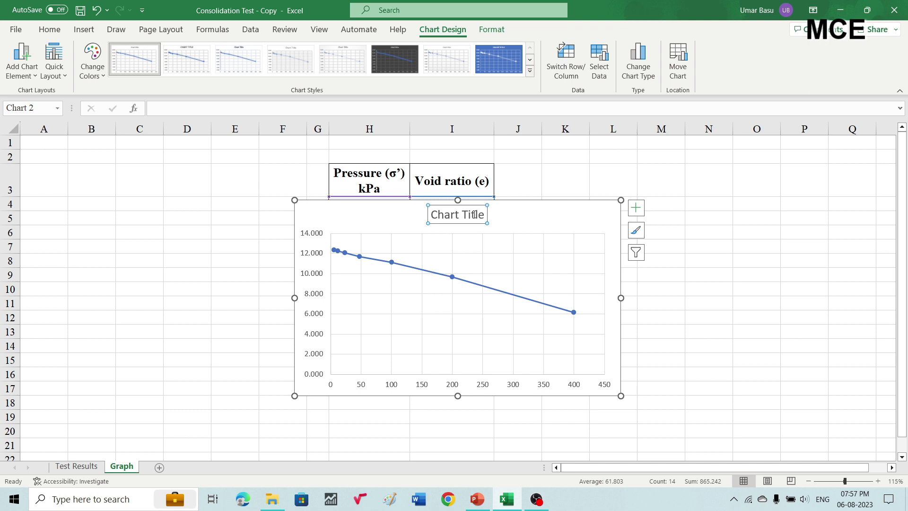
key("Delete")
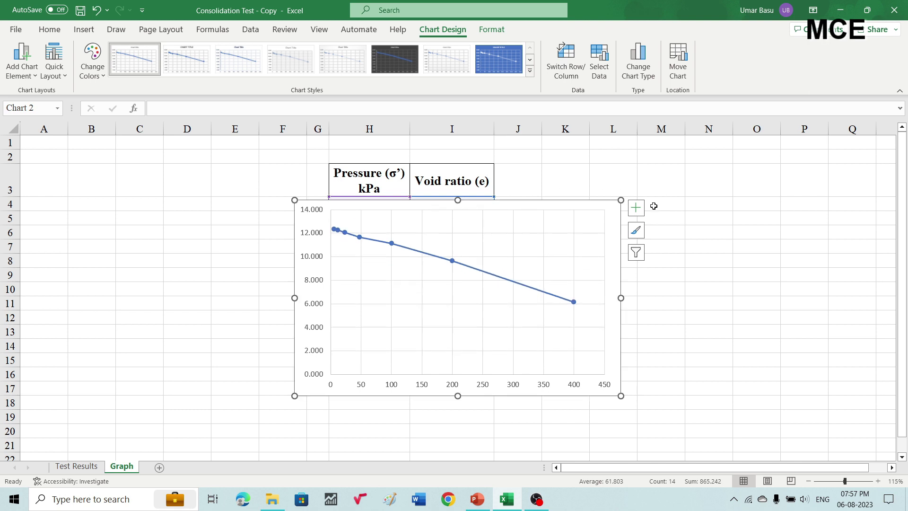
left_click(636, 208)
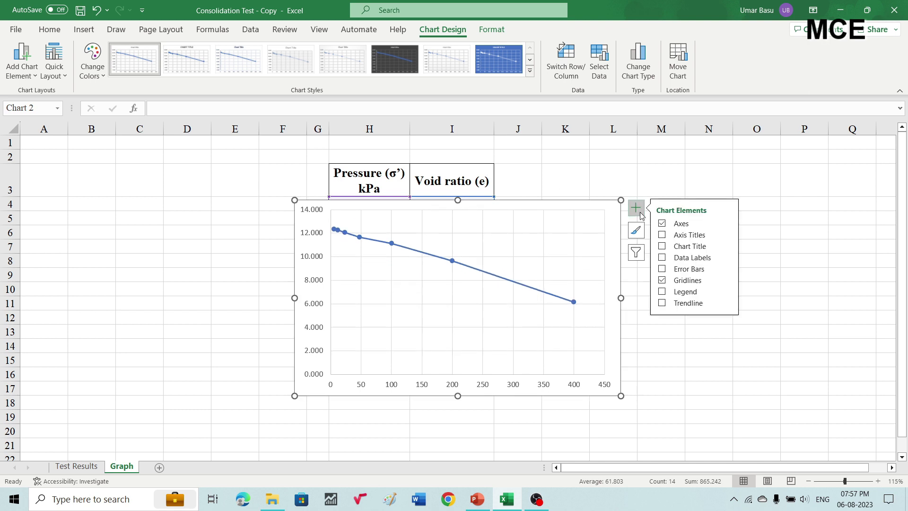
left_click(663, 235)
Step: Rename the chart's horizontal axis title as Pressure(kPa)
double_click(475, 384)
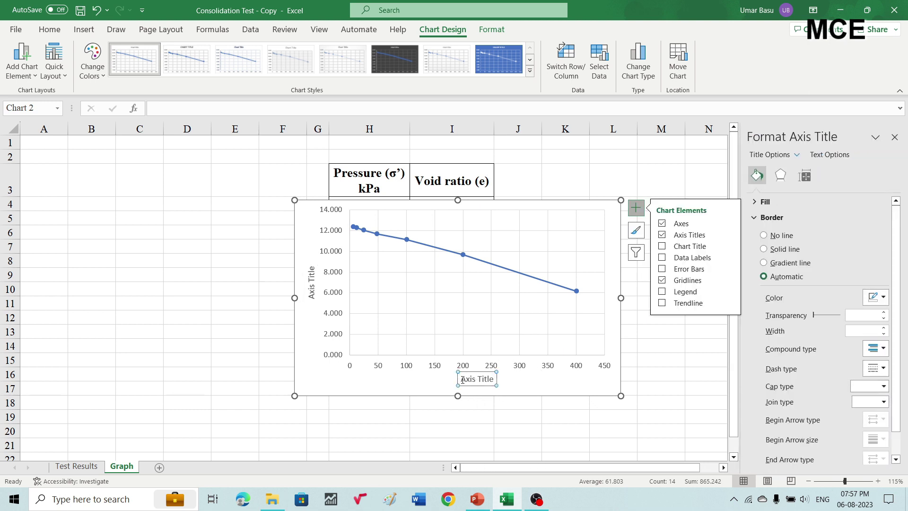
left_click_drag(462, 380, 496, 380)
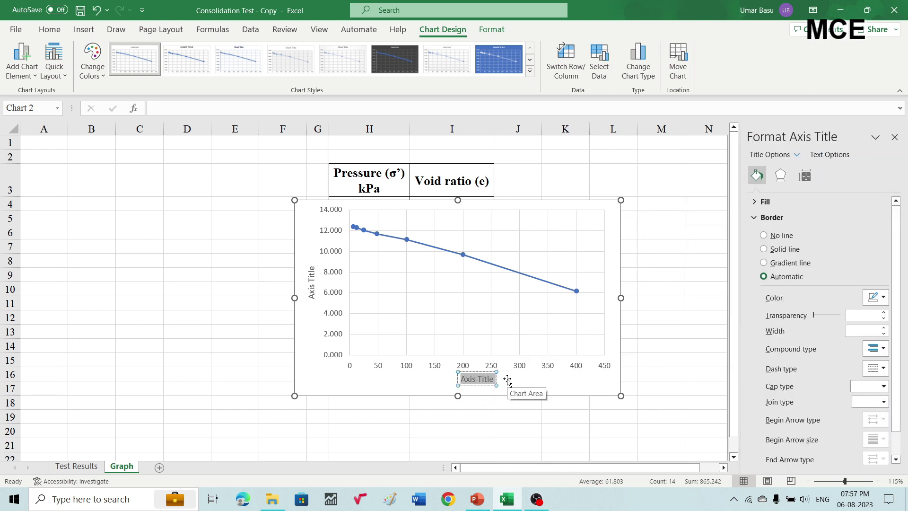
type("Pressure(kPa")
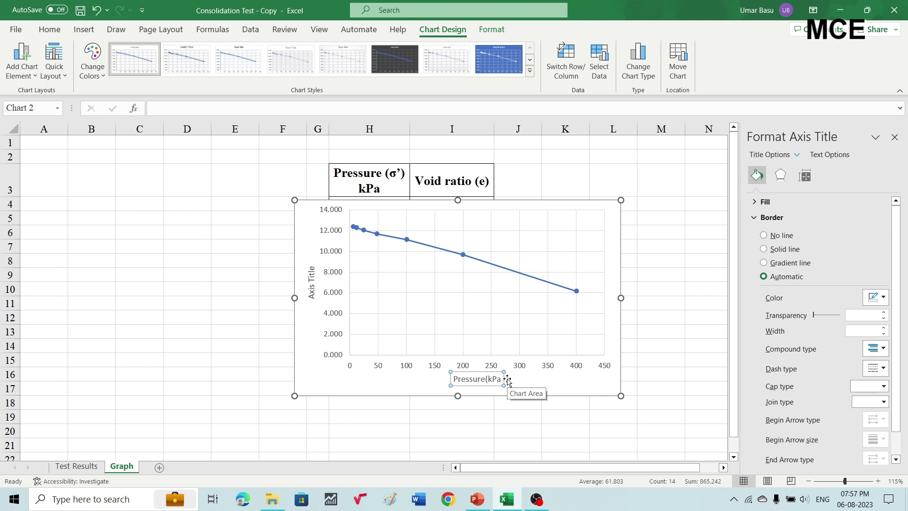
type(")")
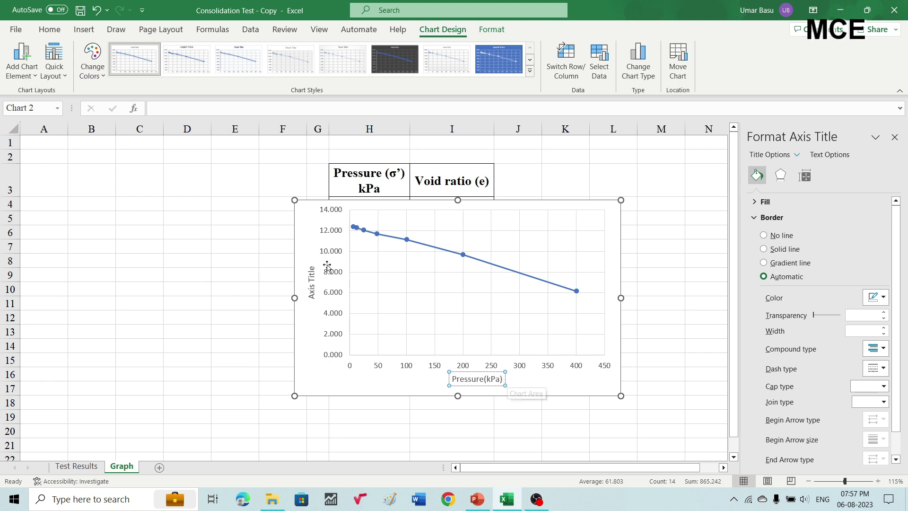
Step: Rename the chart's vertical axis title as Void ratio(e)
left_click(310, 277)
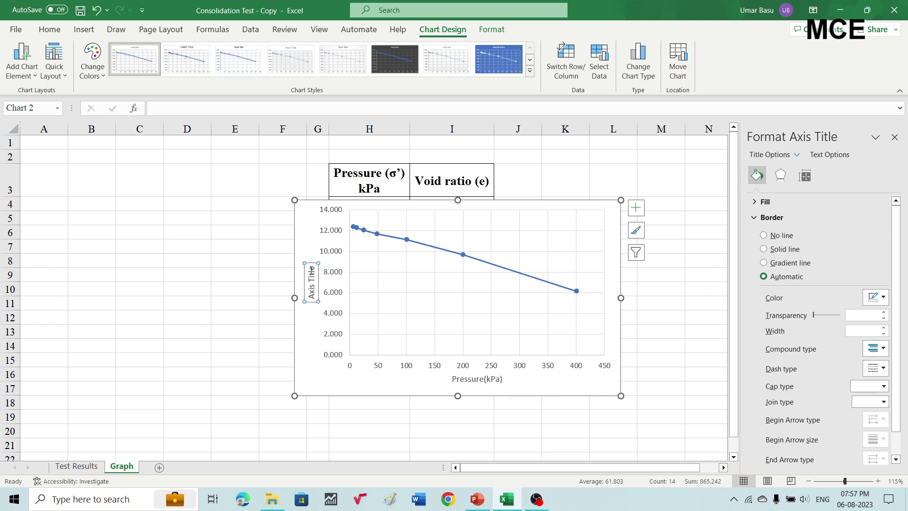
double_click(312, 271)
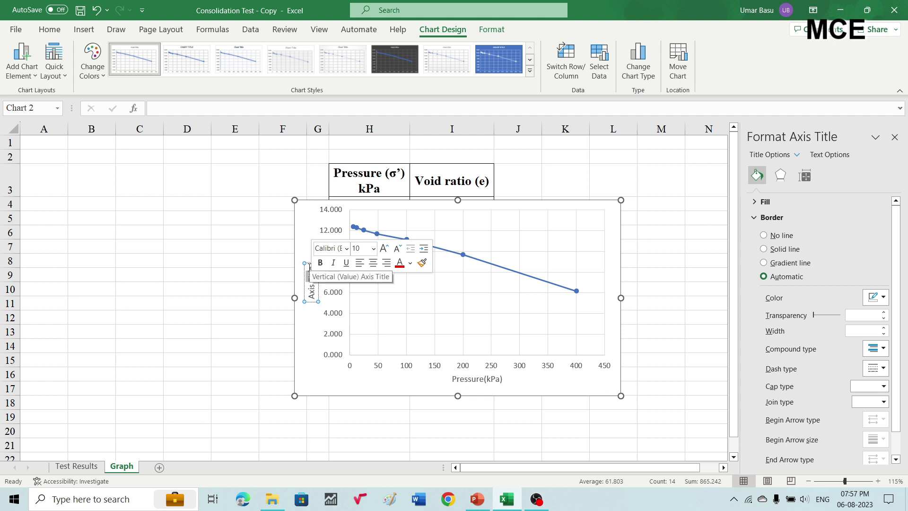
left_click_drag(311, 267, 319, 304)
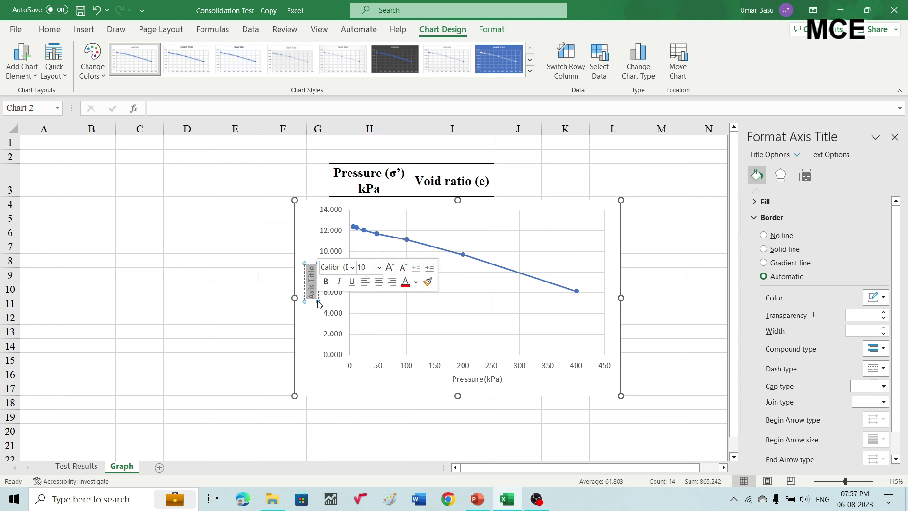
type("Void rat")
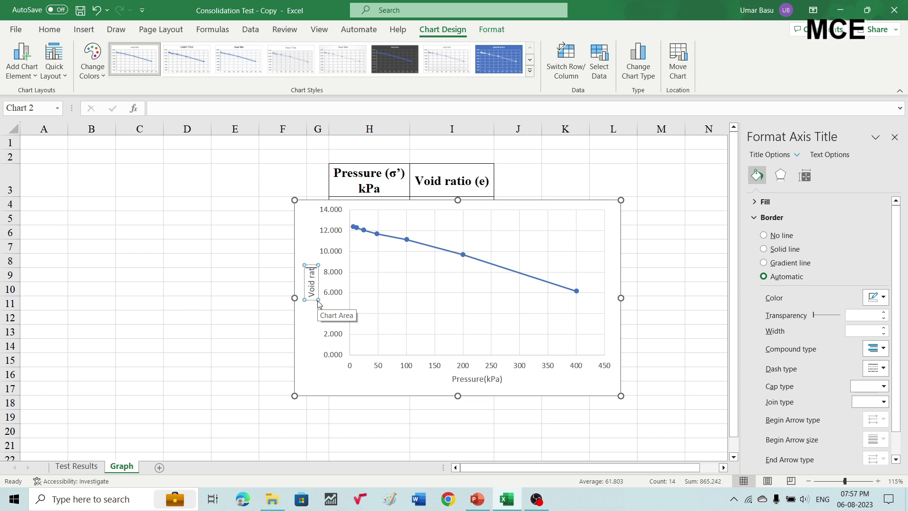
type("io(e")
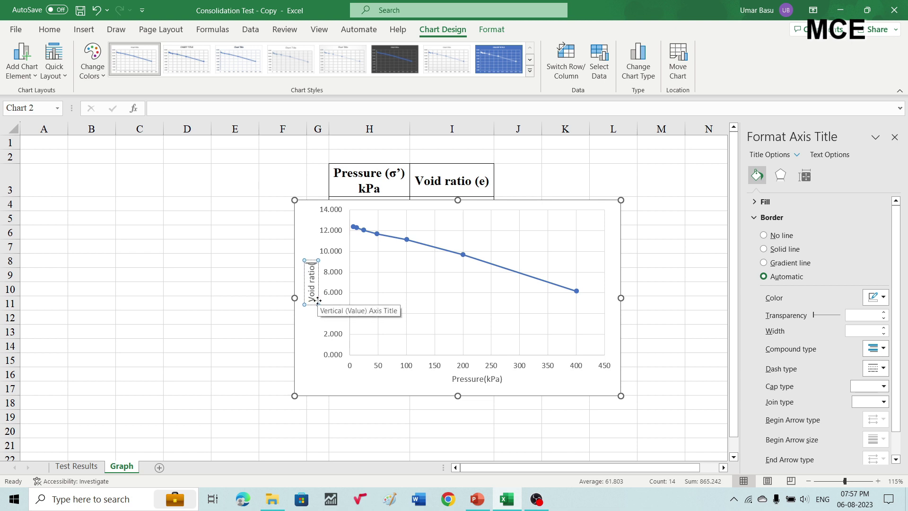
type(")")
left_click(645, 264)
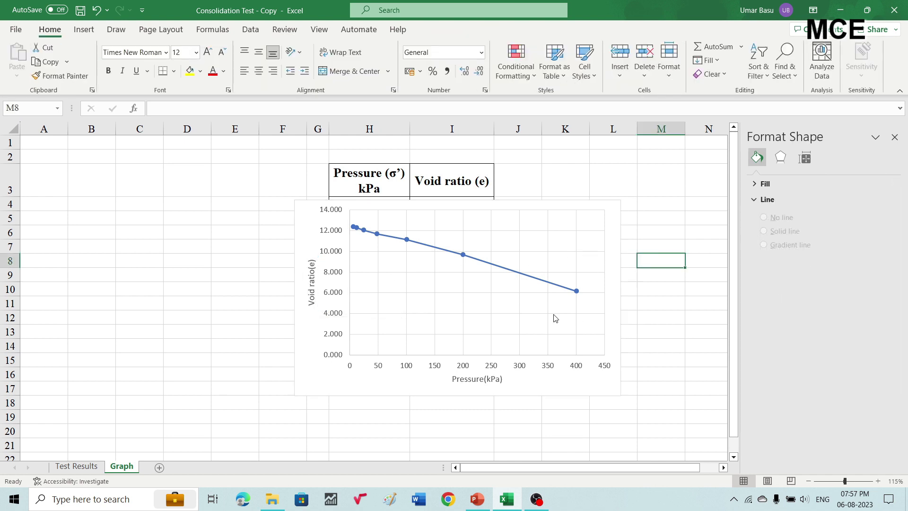
Step: Give the pressure axis a base-10 logarithmic scale, with Cross major tick marks and minor tick marks turned on
left_click(491, 371)
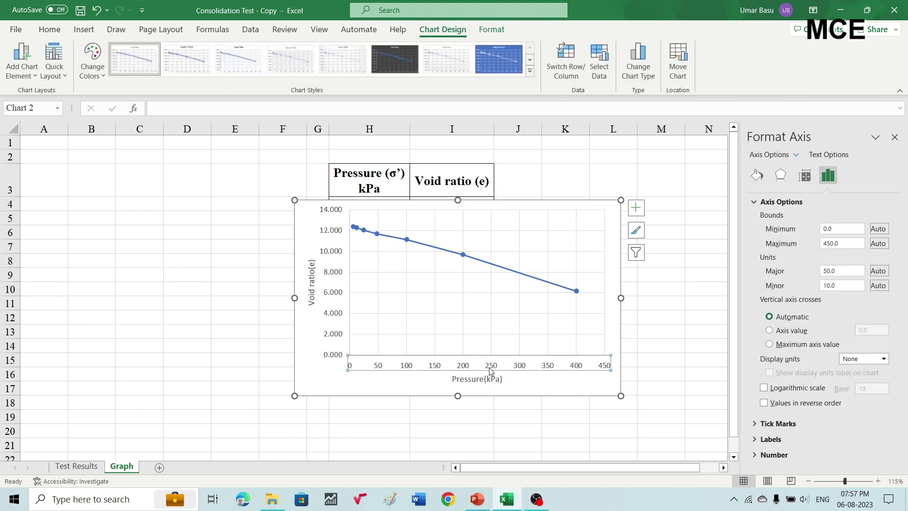
left_click(763, 388)
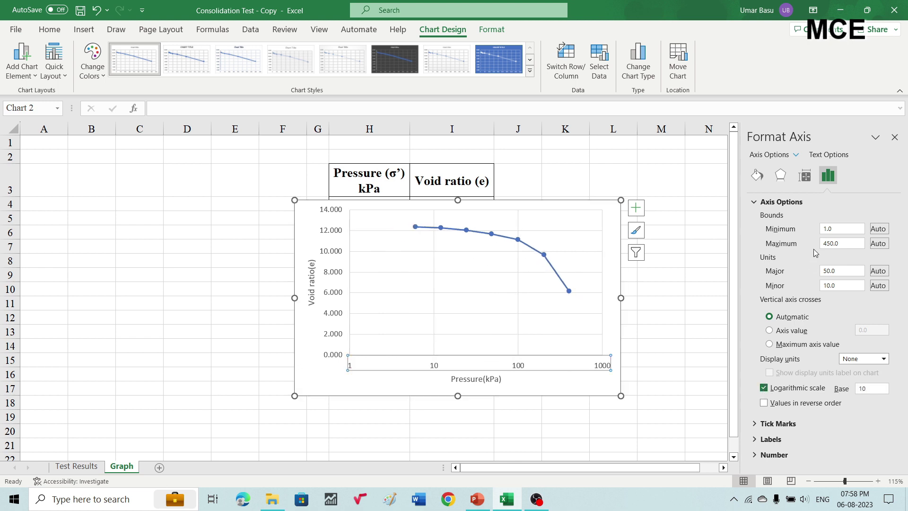
left_click(753, 424)
left_click(879, 440)
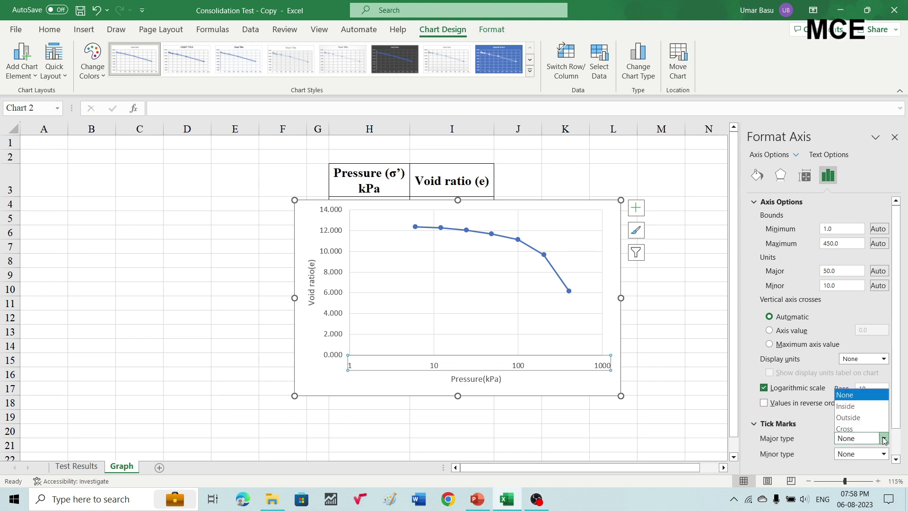
left_click(873, 427)
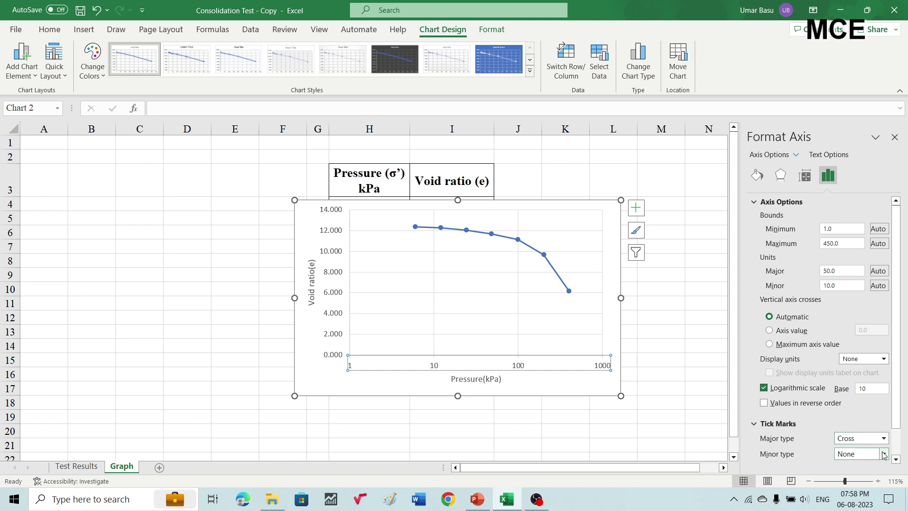
left_click(881, 454)
left_click(850, 420)
Step: Format the pressure axis line as solid black with a width of 1 pt
left_click(756, 176)
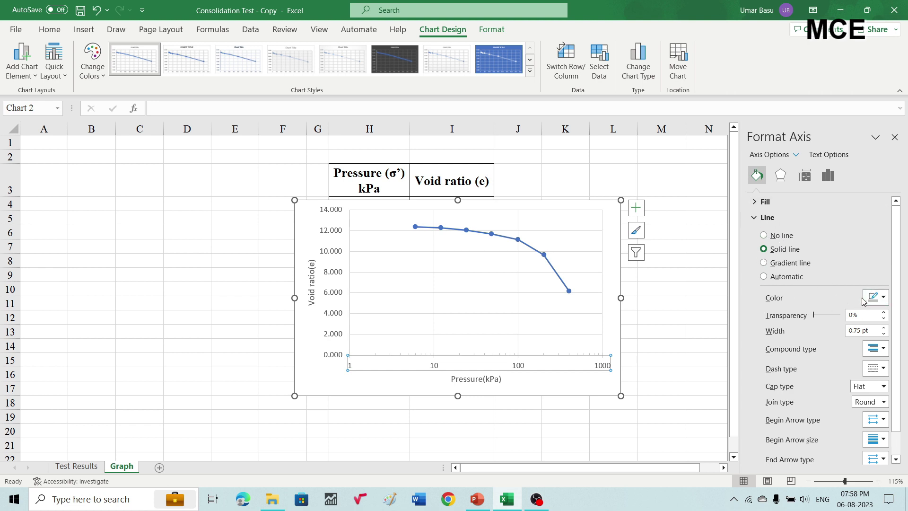
left_click(878, 302)
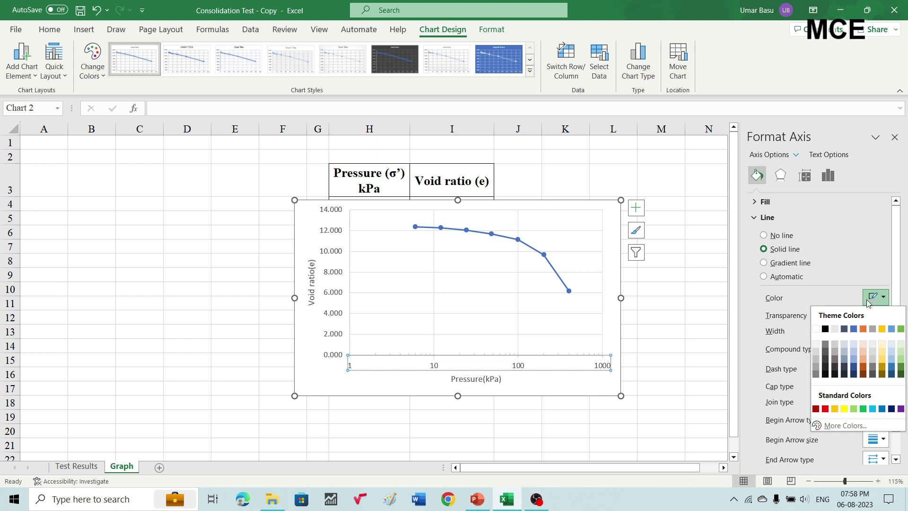
left_click(827, 330)
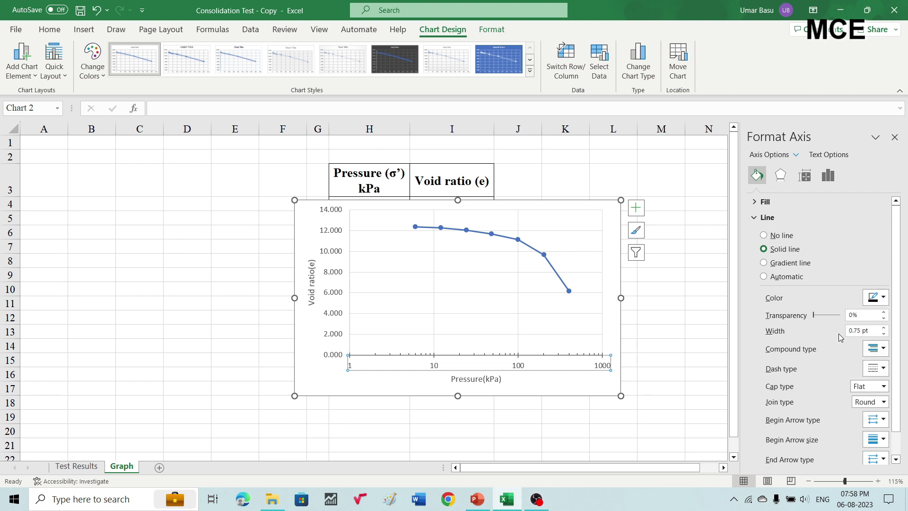
left_click(883, 327)
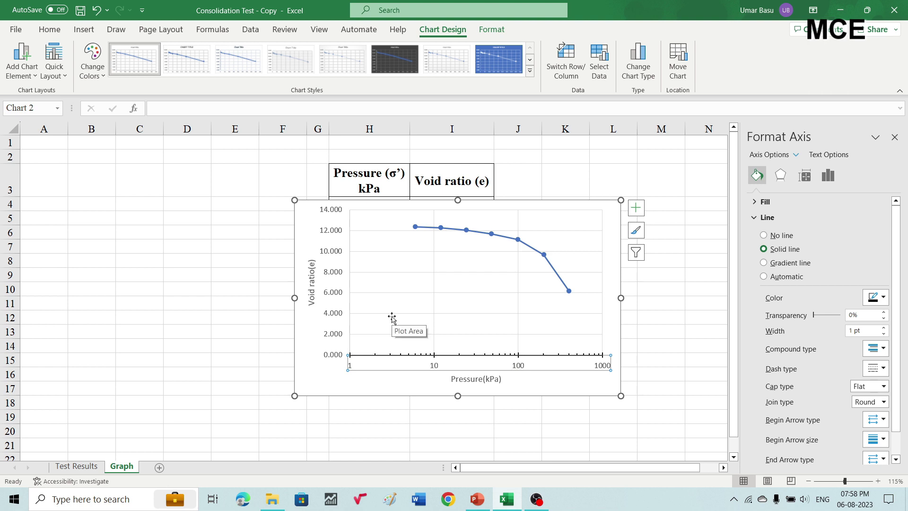
Step: Format the void ratio axis line as solid black and increase its width by one increment
left_click(331, 295)
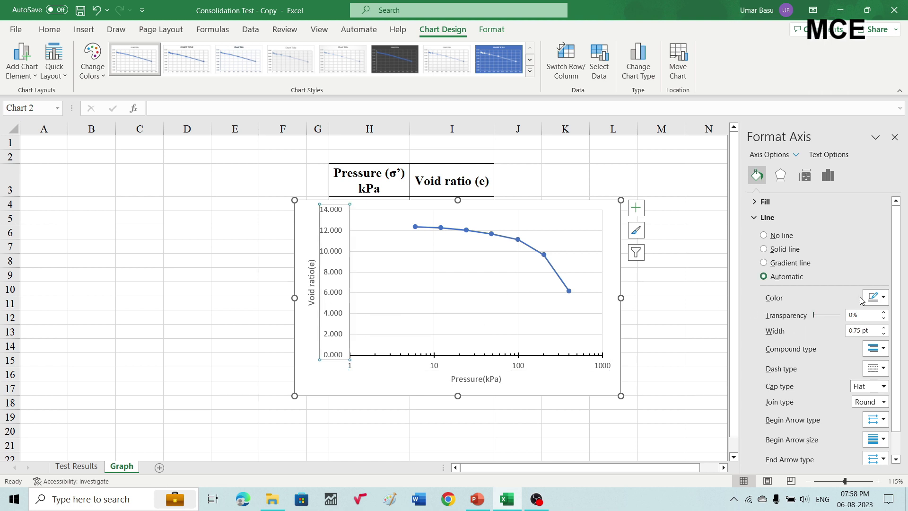
left_click(884, 299)
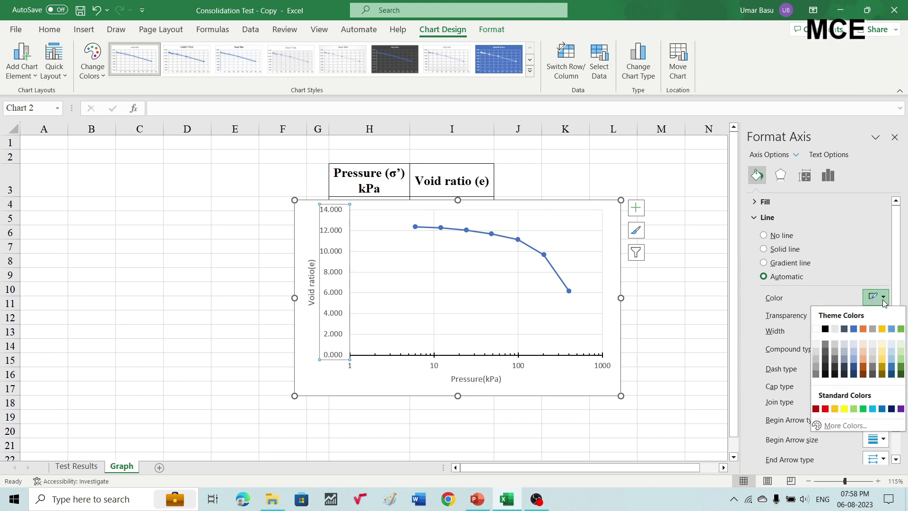
left_click(825, 329)
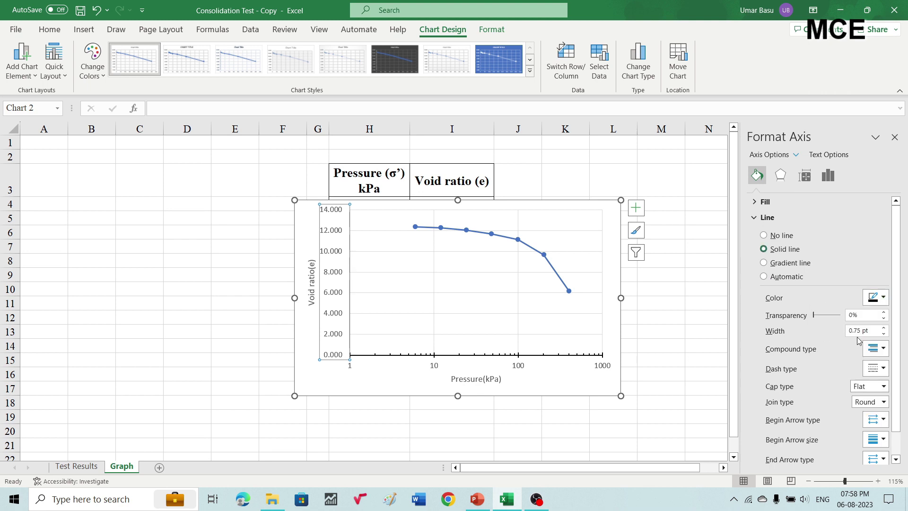
left_click(884, 329)
Step: Set the minimum bound of the void ratio axis to 5.0
left_click(825, 176)
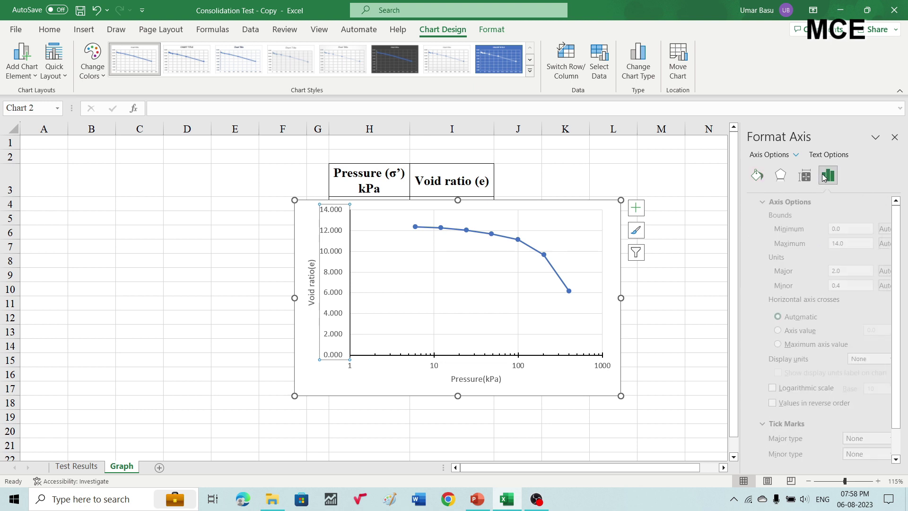
left_click(830, 228)
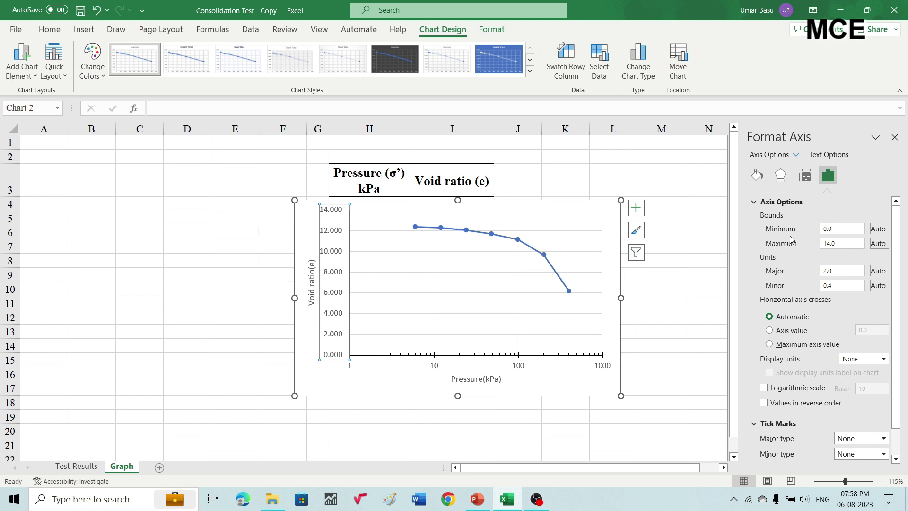
left_click(837, 229)
left_click_drag(837, 231, 797, 241)
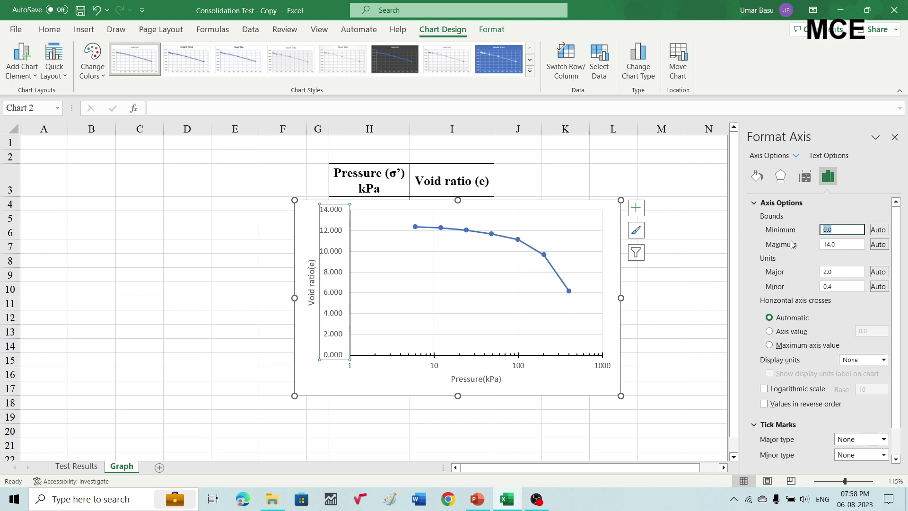
type("5")
key("Return")
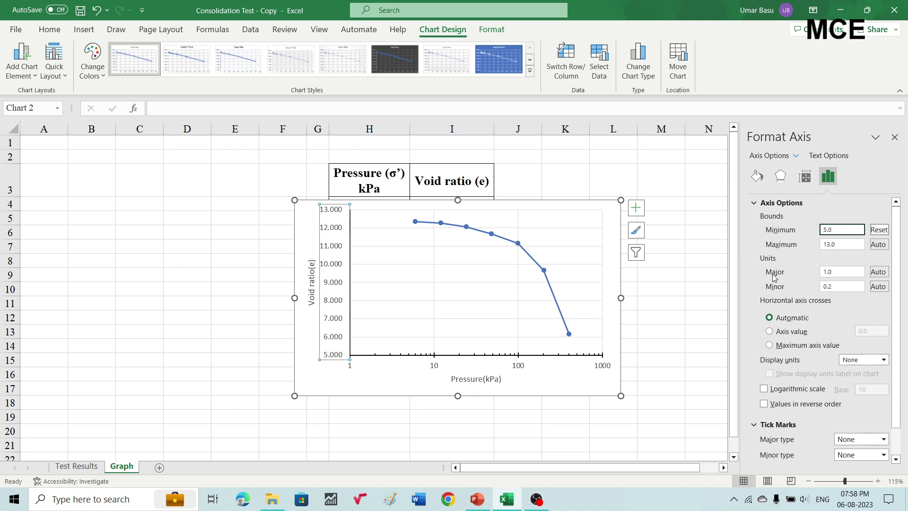
Step: Set the minor unit of the void ratio axis to 0.5
left_click(840, 287)
left_click_drag(839, 286, 827, 286)
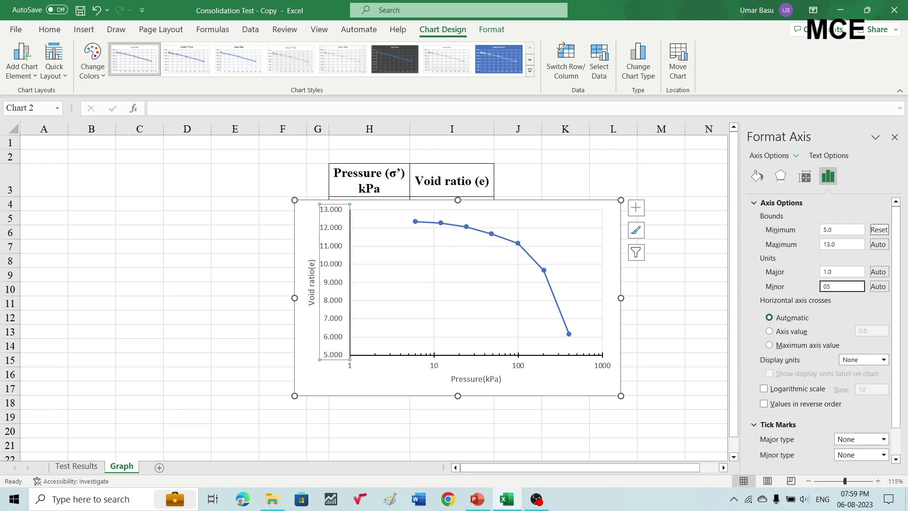
key("Return")
Step: Set the void ratio axis tick marks to Cross for the major type and Inside for the minor type
left_click(882, 442)
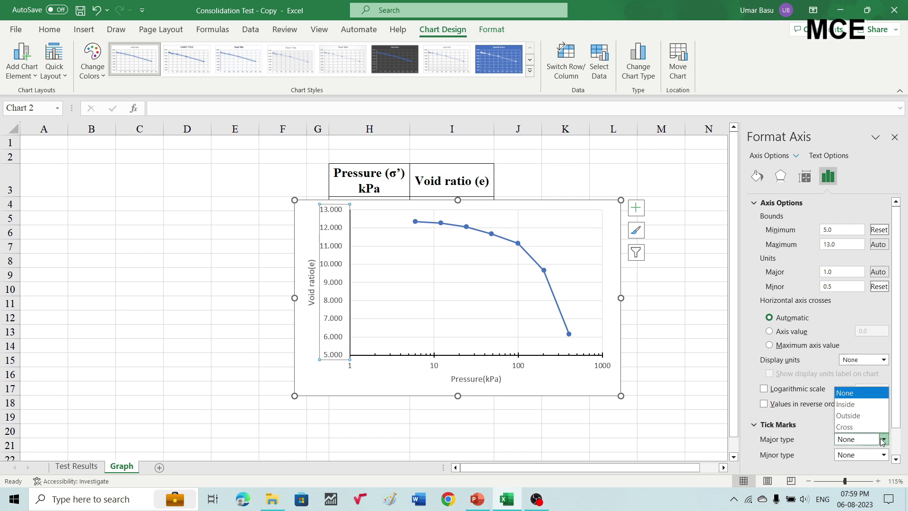
left_click(855, 429)
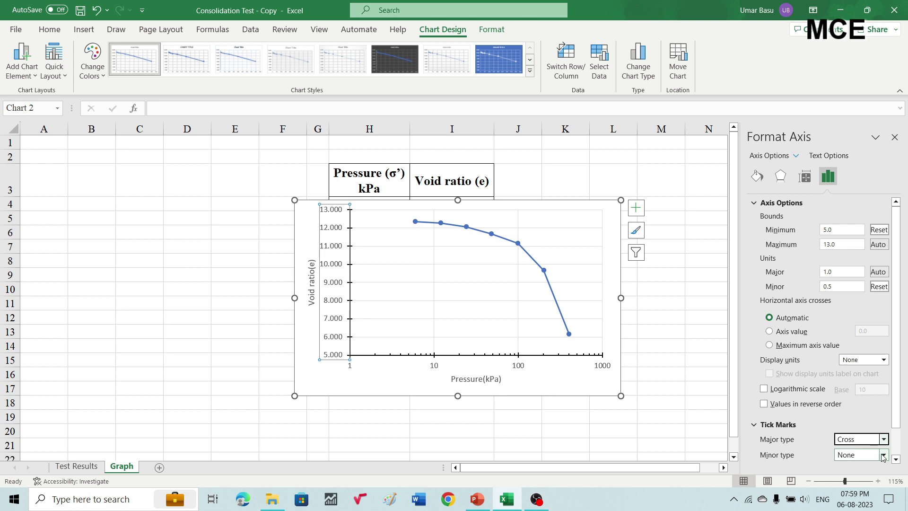
left_click(883, 454)
left_click(855, 422)
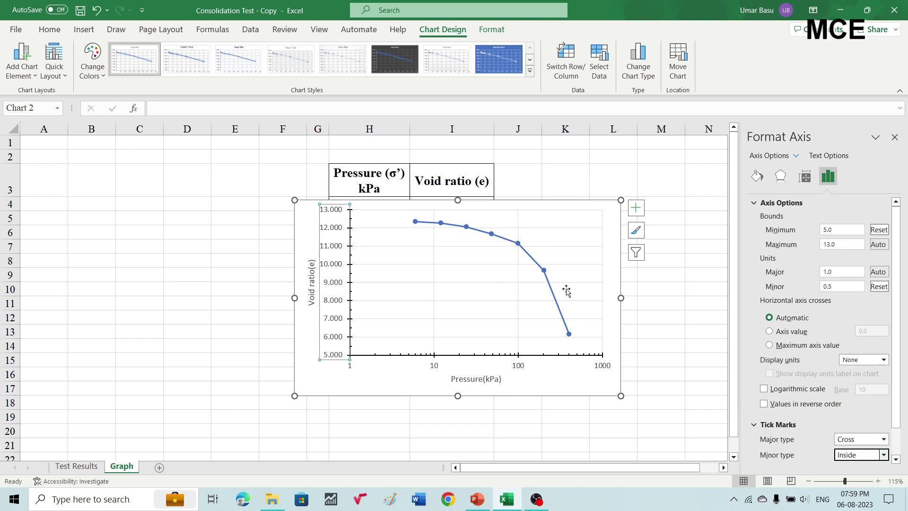
Step: Close the axis formatting pane and enlarge the chart so it extends from row 2 to row 18 and into column M
left_click(899, 143)
left_click_drag(622, 200, 652, 155)
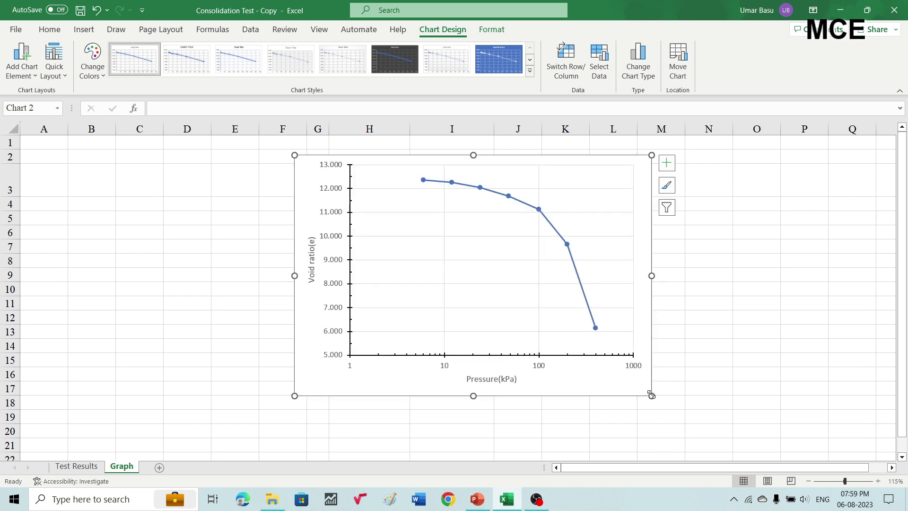
left_click_drag(652, 396, 655, 397)
left_click_drag(695, 412, 700, 415)
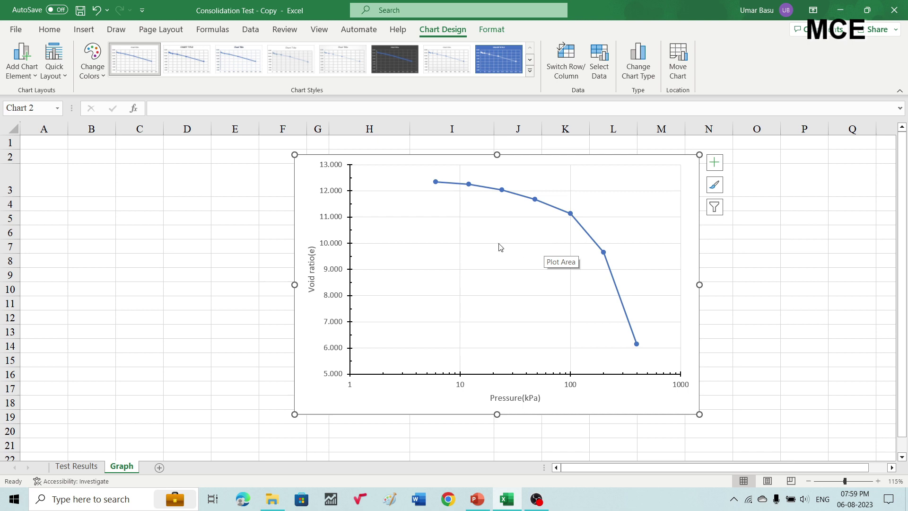
Step: Draw a horizontal line about 4 cm long from the 100 kPa data point and apply the medium-weight black theme style
left_click(48, 31)
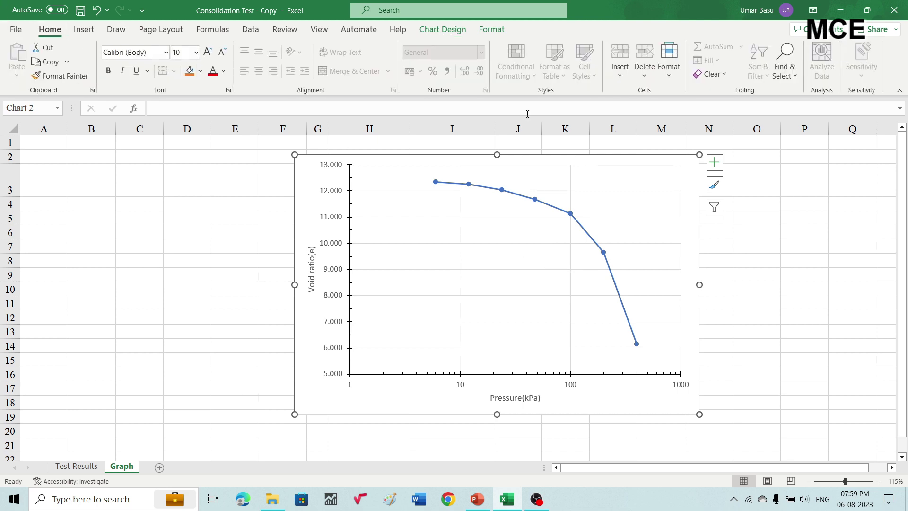
left_click(84, 29)
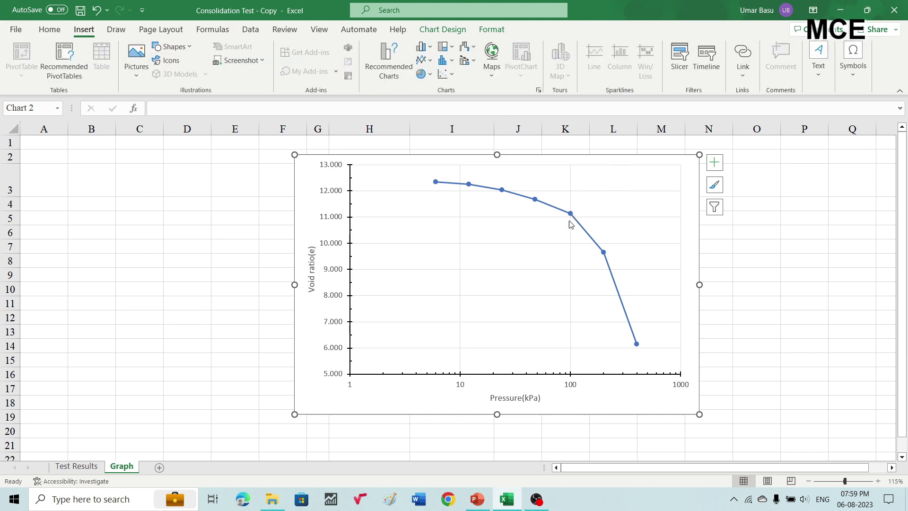
mouse_move(572, 215)
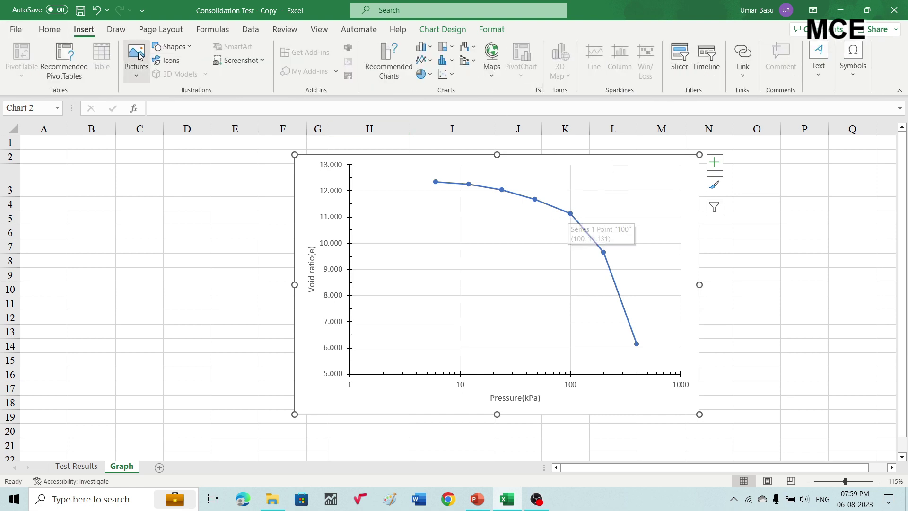
left_click(187, 52)
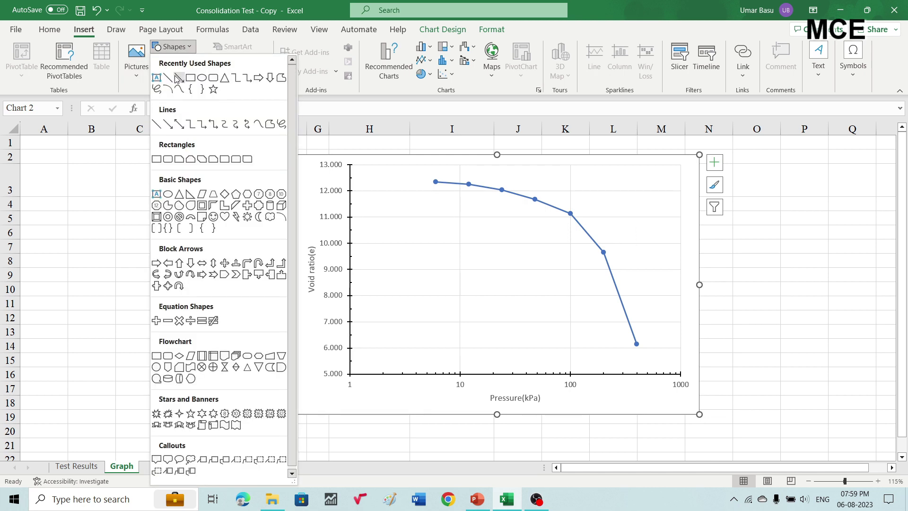
left_click(174, 81)
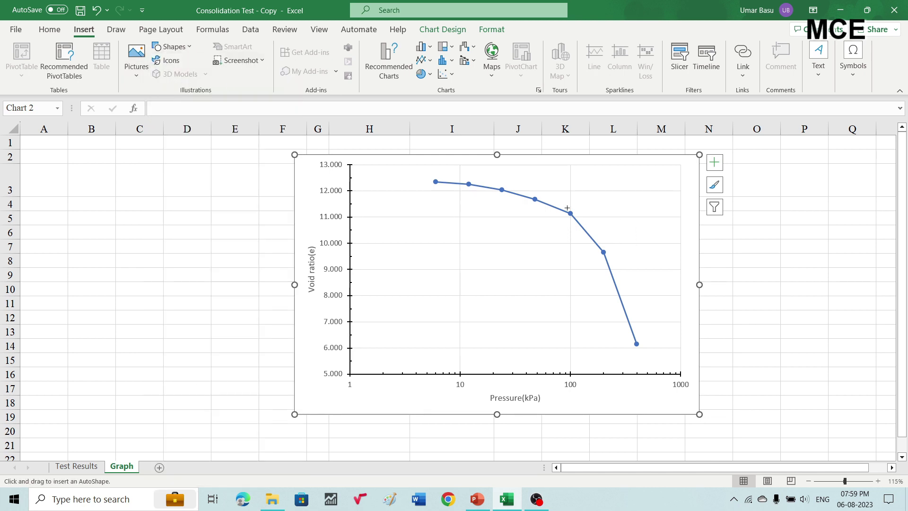
left_click_drag(570, 213, 675, 214)
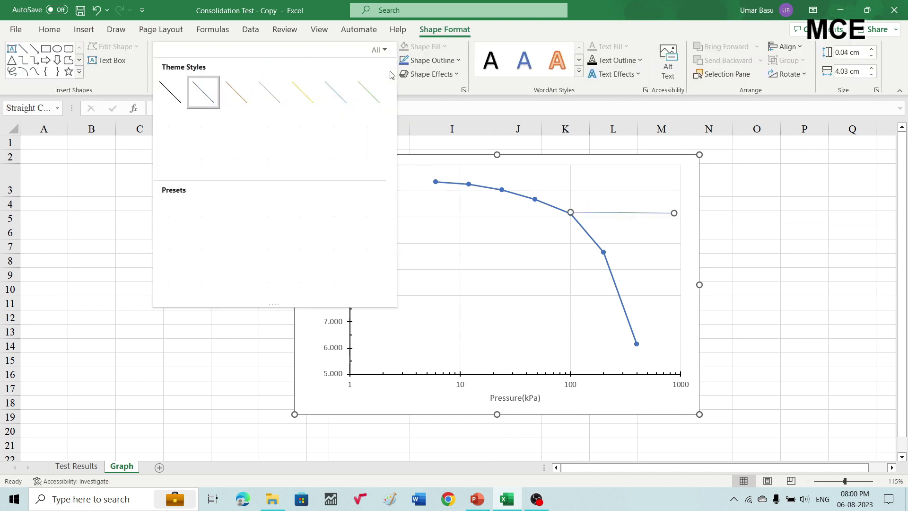
left_click(391, 71)
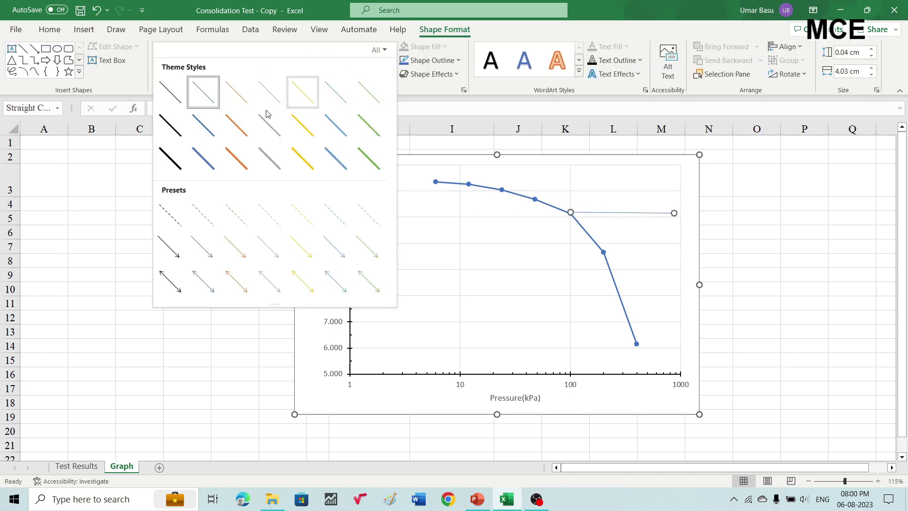
left_click(179, 133)
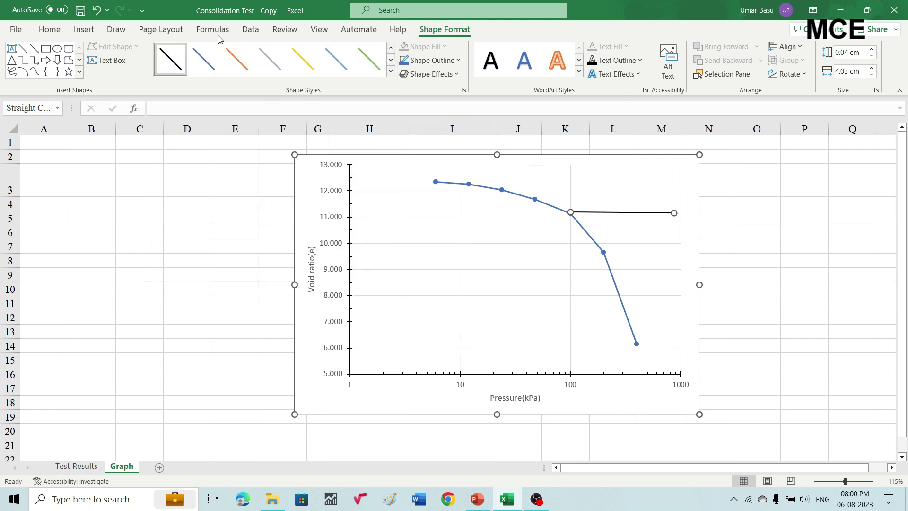
Step: Draw a downward-sloping tangent line about 3.83 cm wide and 3 cm high from the 100 kPa point, in medium-weight black
left_click(22, 49)
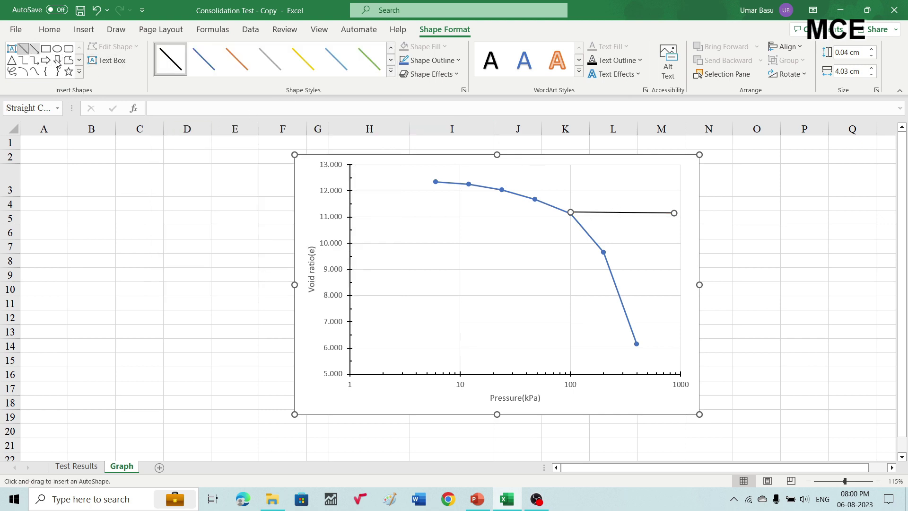
mouse_move(570, 212)
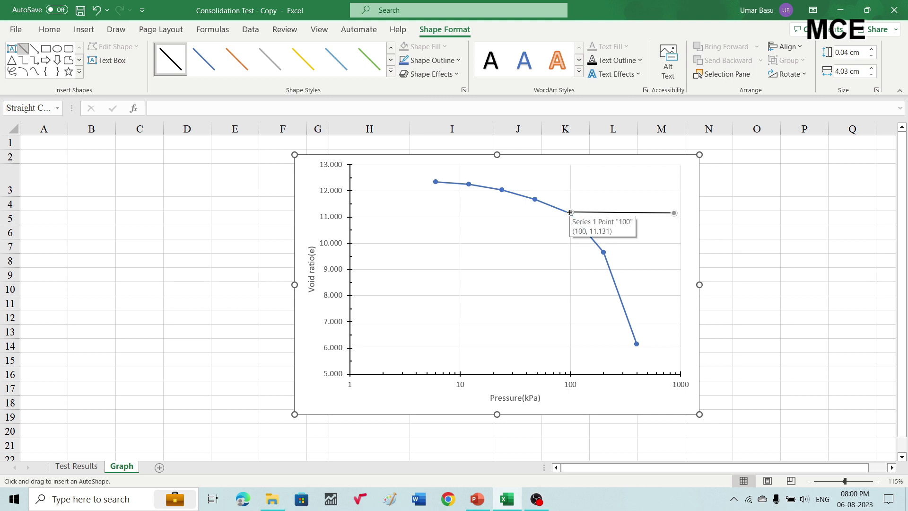
left_click_drag(570, 213, 668, 289)
left_click(390, 71)
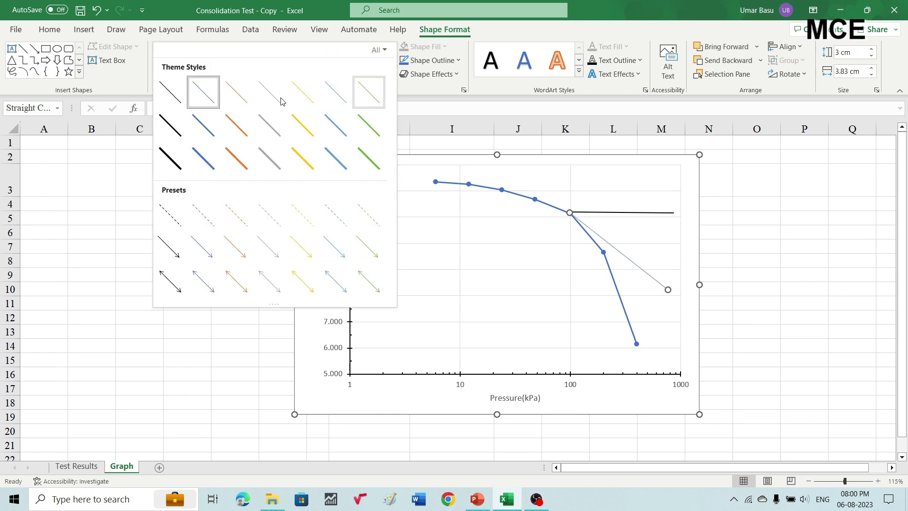
left_click(170, 126)
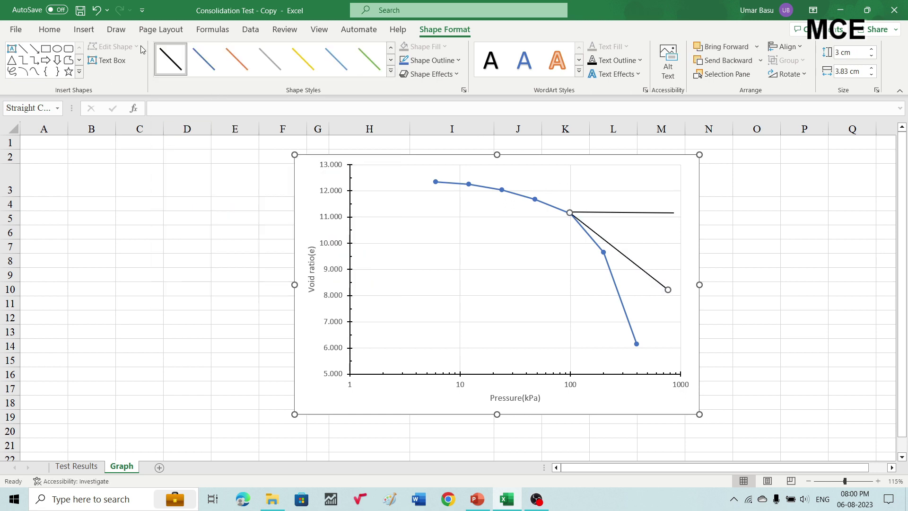
Step: Draw a bisector about 4.12 cm wide and 1.64 cm high between the horizontal and tangent lines, in medium-weight black
left_click(23, 49)
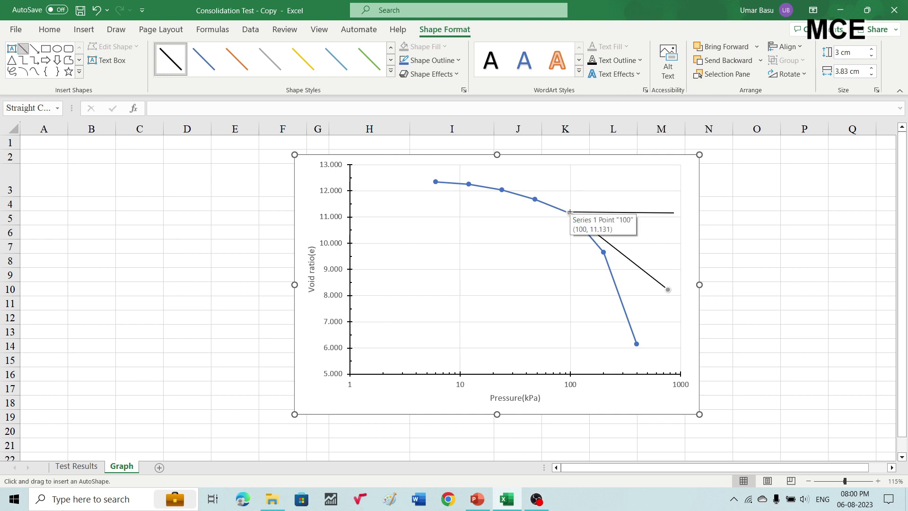
left_click_drag(570, 212, 676, 251)
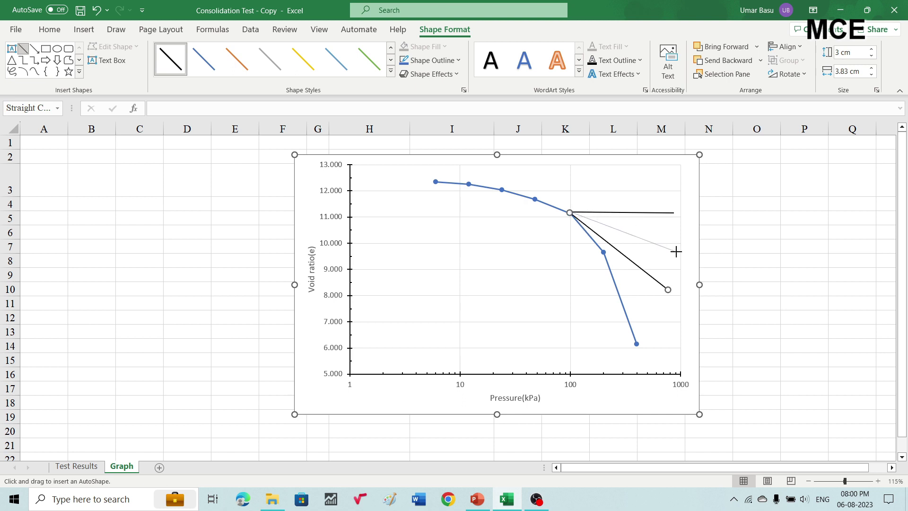
left_click_drag(676, 254, 676, 254)
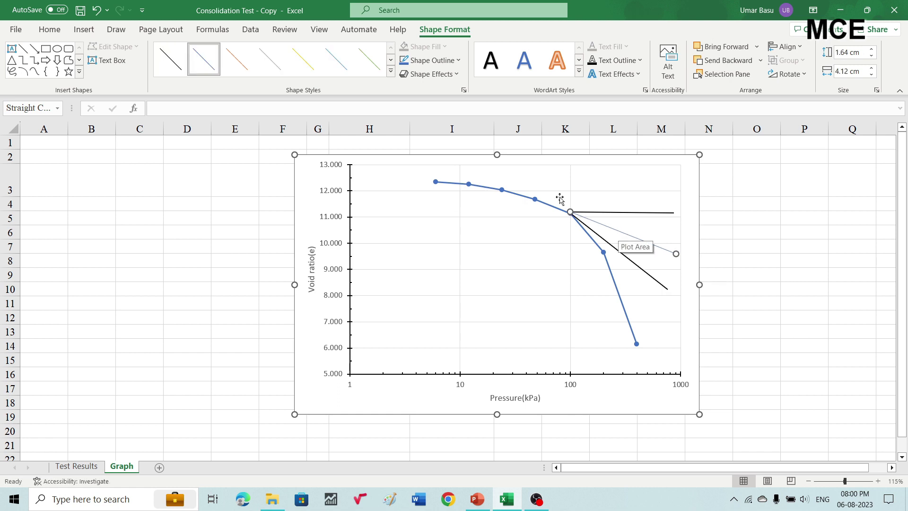
left_click(390, 71)
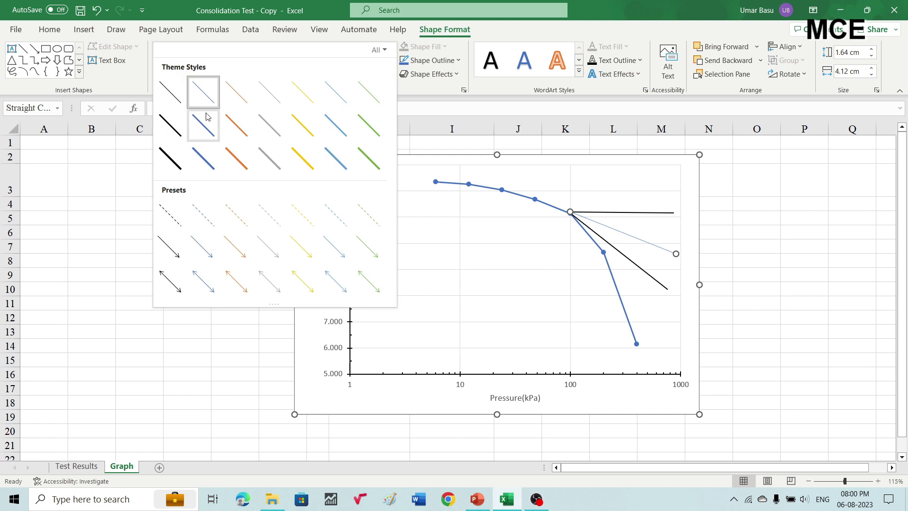
left_click(171, 133)
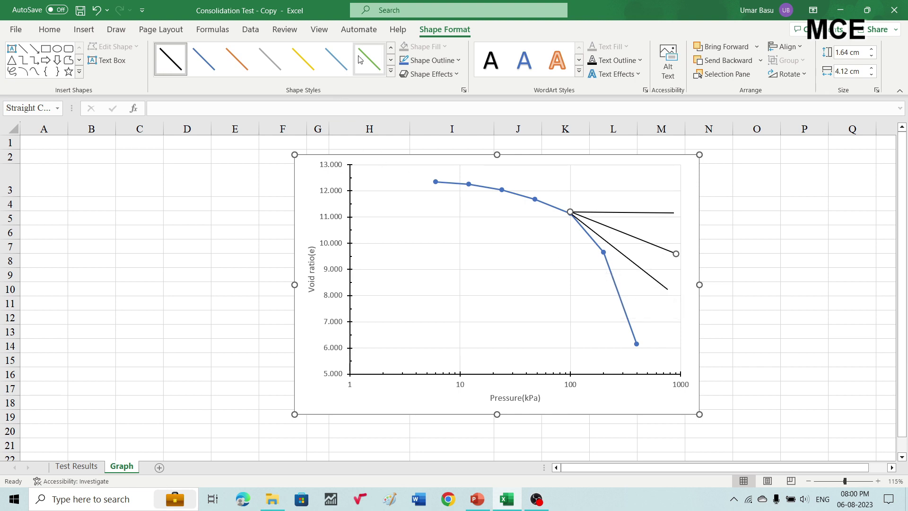
Step: Extend the curve's steep final segment from the 200 kPa point up to the bisector with a medium-weight black line about 1.16 cm high
left_click(391, 71)
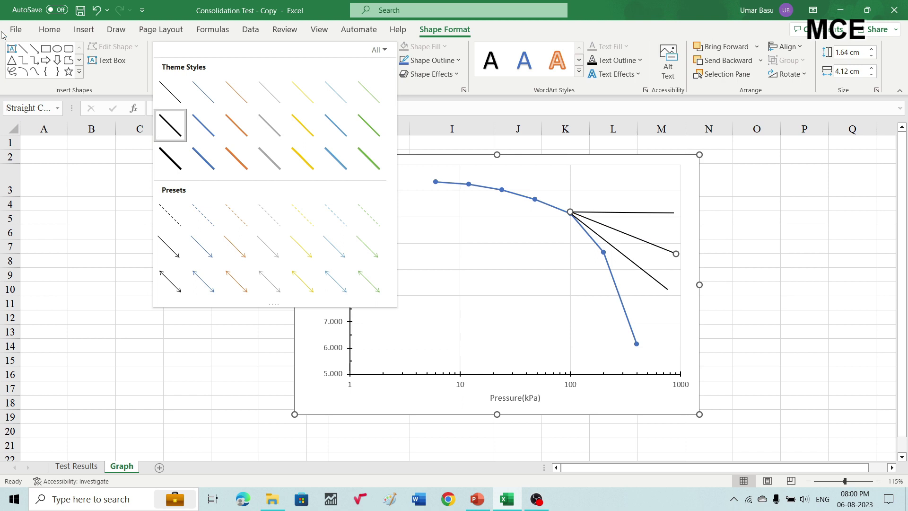
left_click(27, 51)
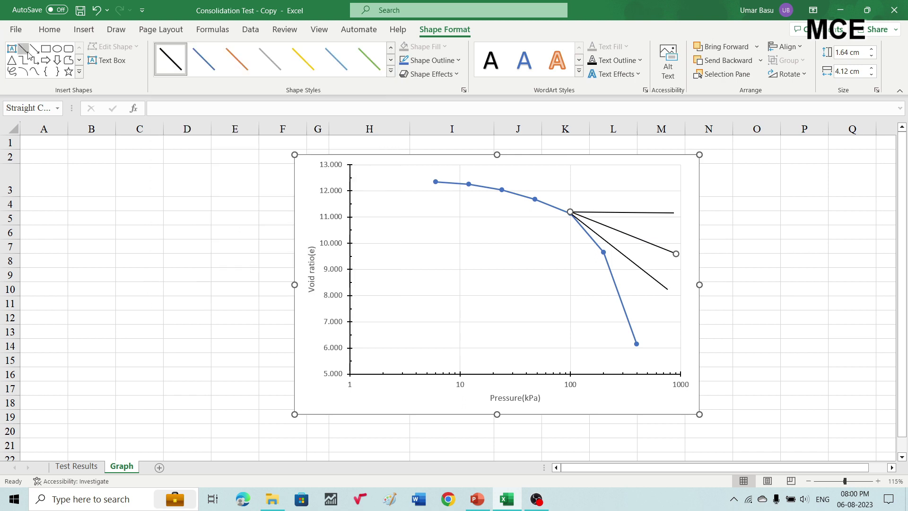
left_click(390, 71)
left_click(172, 132)
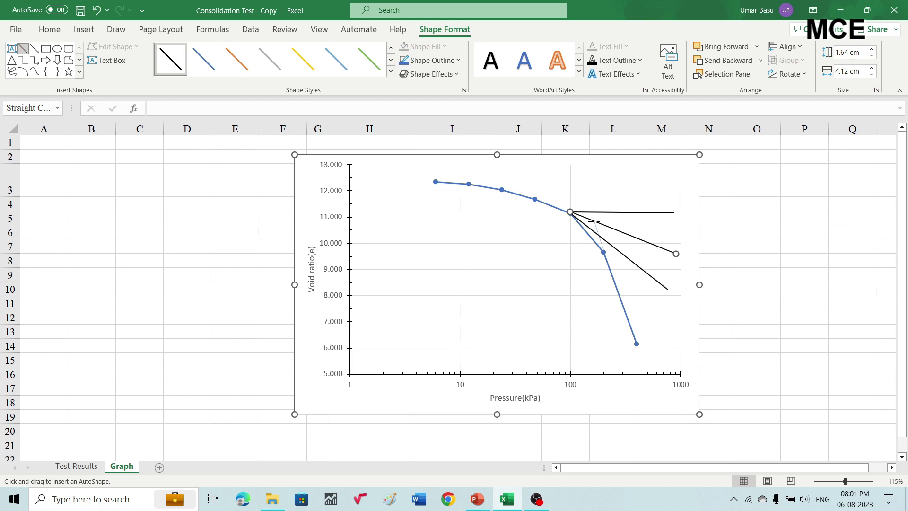
left_click_drag(594, 221, 594, 222)
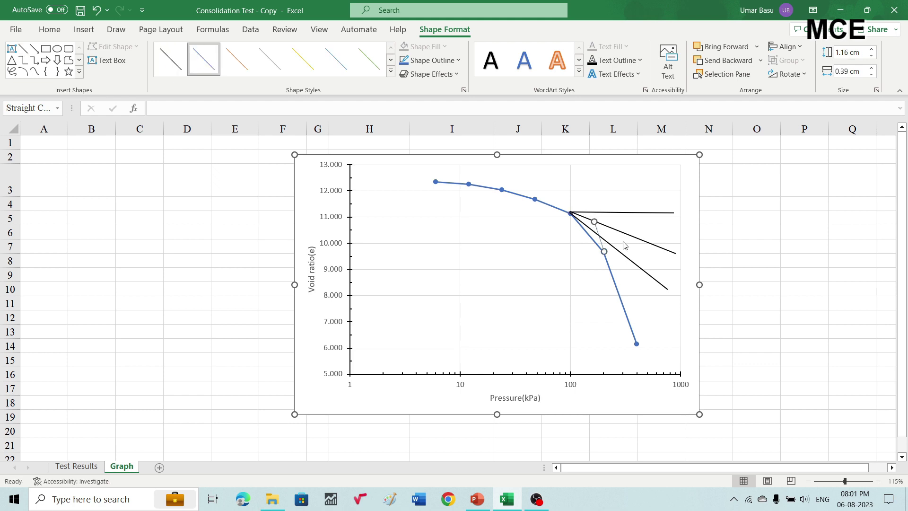
left_click(391, 72)
left_click(166, 125)
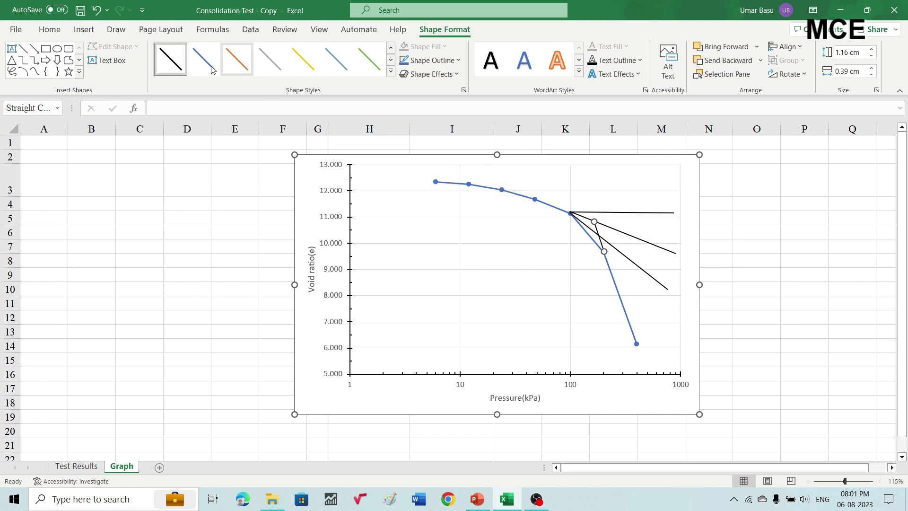
Step: Draw a vertical line about 5.98 cm long from the bisector intersection down to the pressure axis, in medium-weight black
left_click(25, 48)
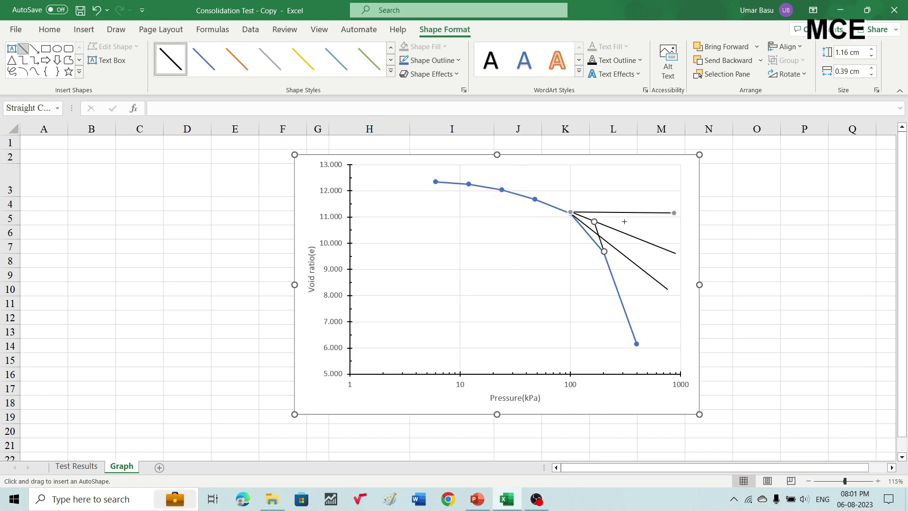
left_click_drag(594, 221, 595, 375)
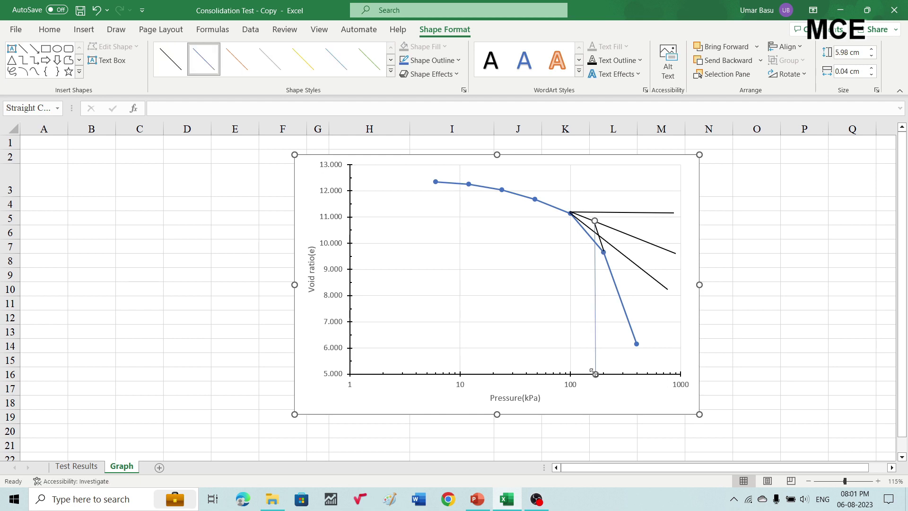
left_click(391, 74)
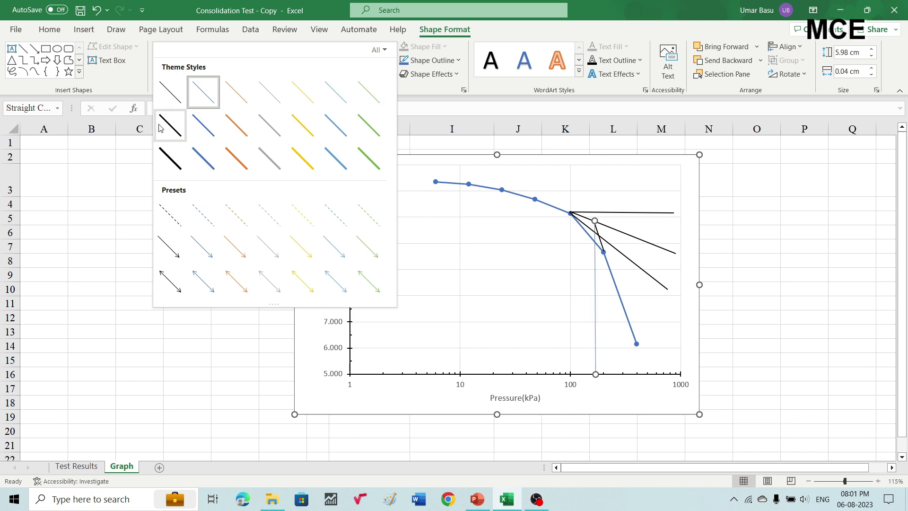
left_click(185, 124)
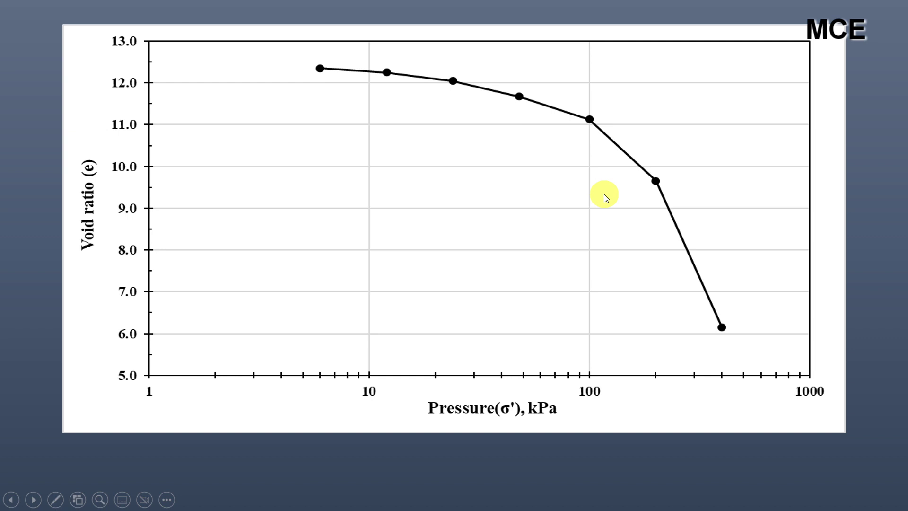
Step: In the PowerPoint slide show, advance one animation on the void ratio versus pressure chart
key("Right")
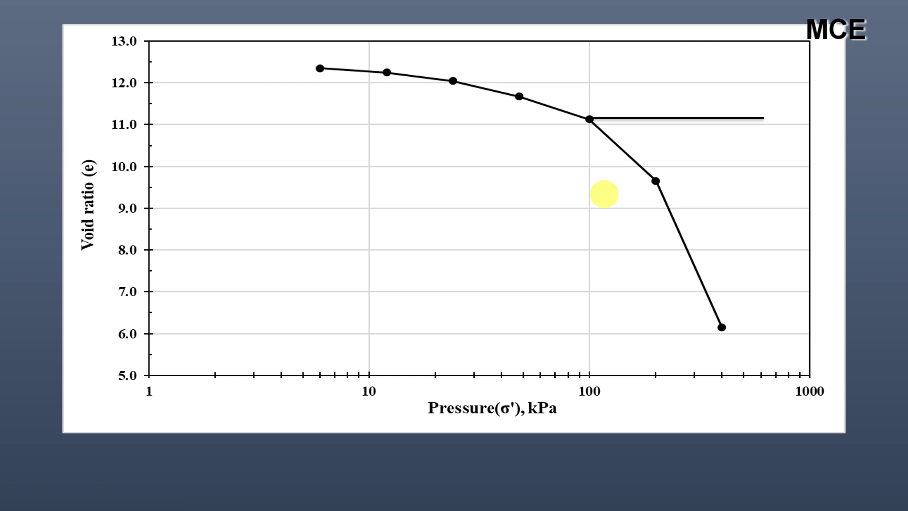